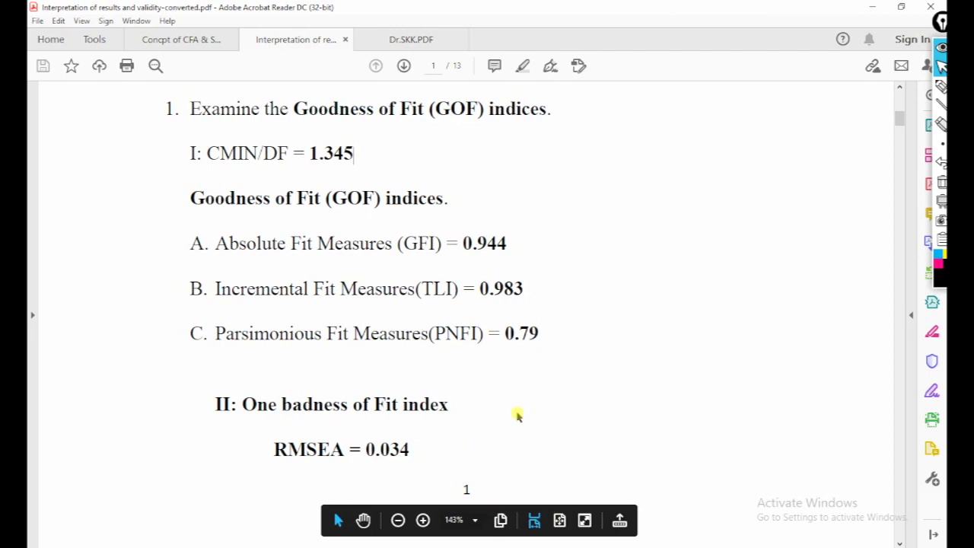
- Switch to the Amos project and create five latent-variable ellipses of the same size in a vertical column along the page's left edge
{"action": "left_click", "coordinate": [872, 7]}
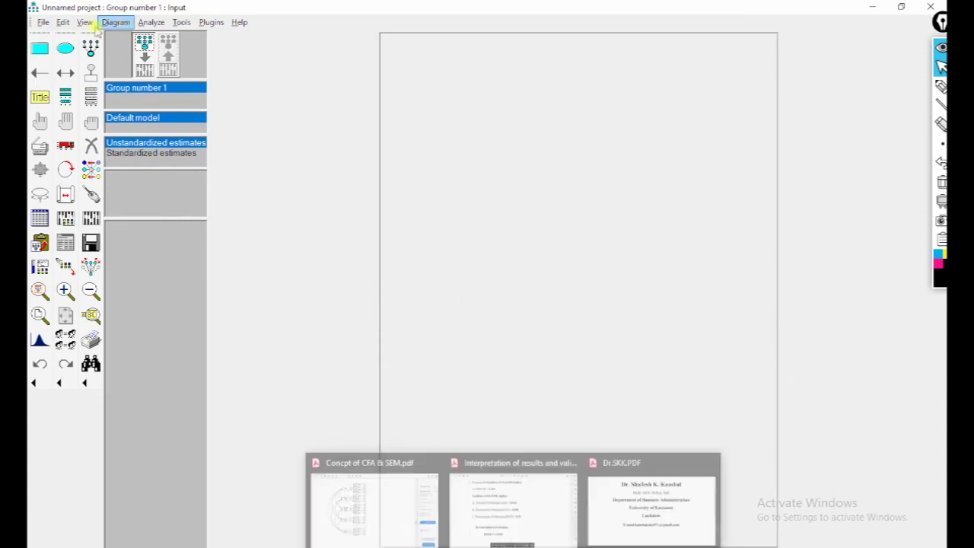
{"action": "left_click", "coordinate": [65, 50]}
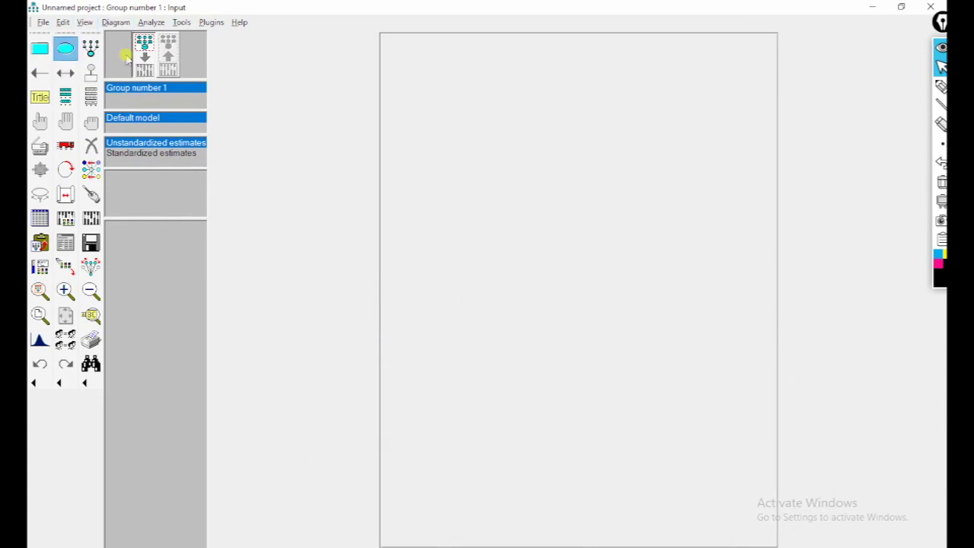
{"action": "left_click_drag", "start_coordinate": [381, 92], "coordinate": [441, 120]}
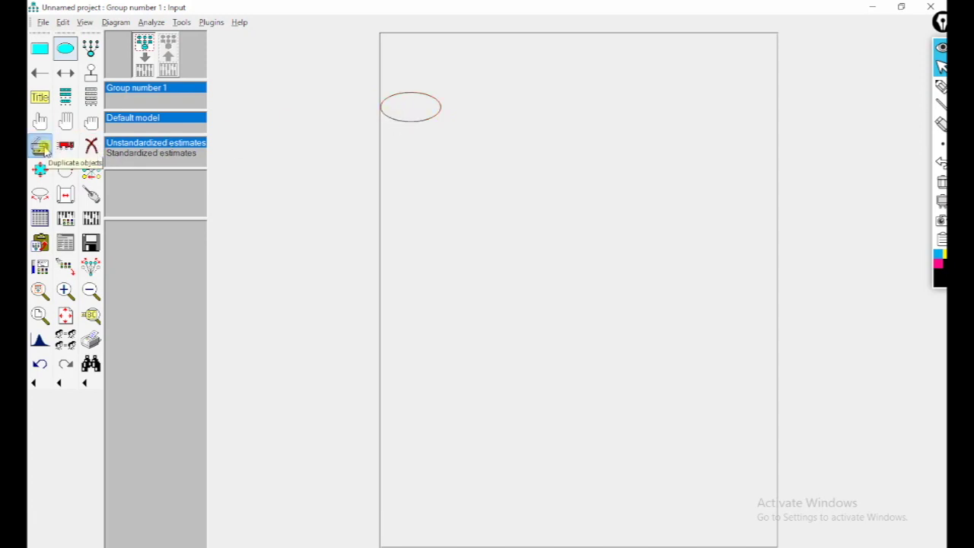
{"action": "left_click", "coordinate": [40, 146]}
{"action": "left_click_drag", "start_coordinate": [426, 109], "coordinate": [418, 414]}
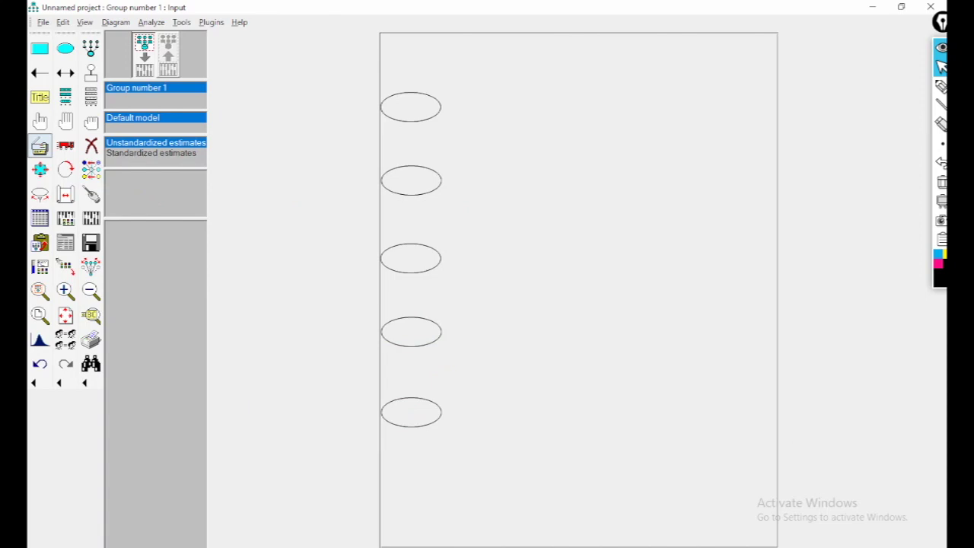
- Check the reference model in Concpt of CFA & SEM.pdf and add four indicators with error terms to the first latent variable
{"action": "left_click", "coordinate": [413, 523]}
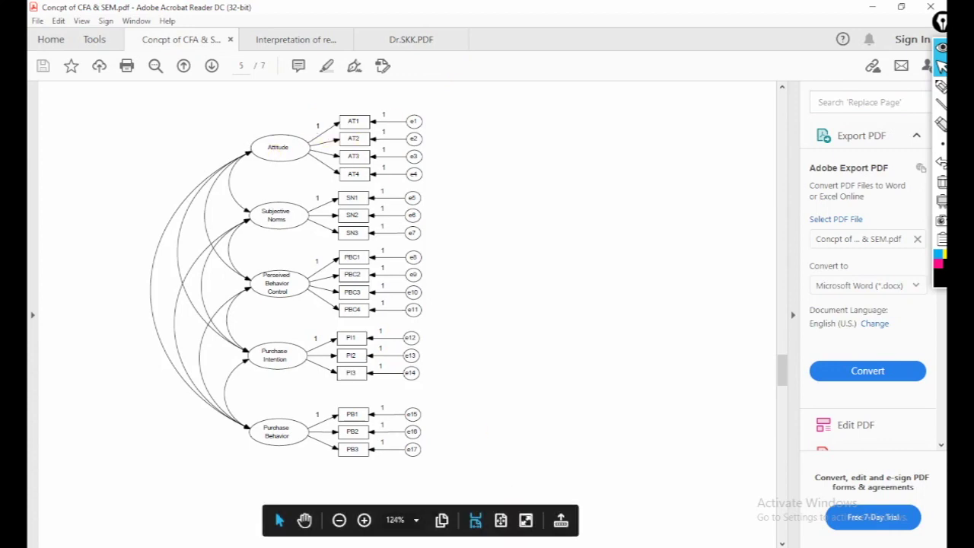
{"action": "key", "text": "alt+Tab"}
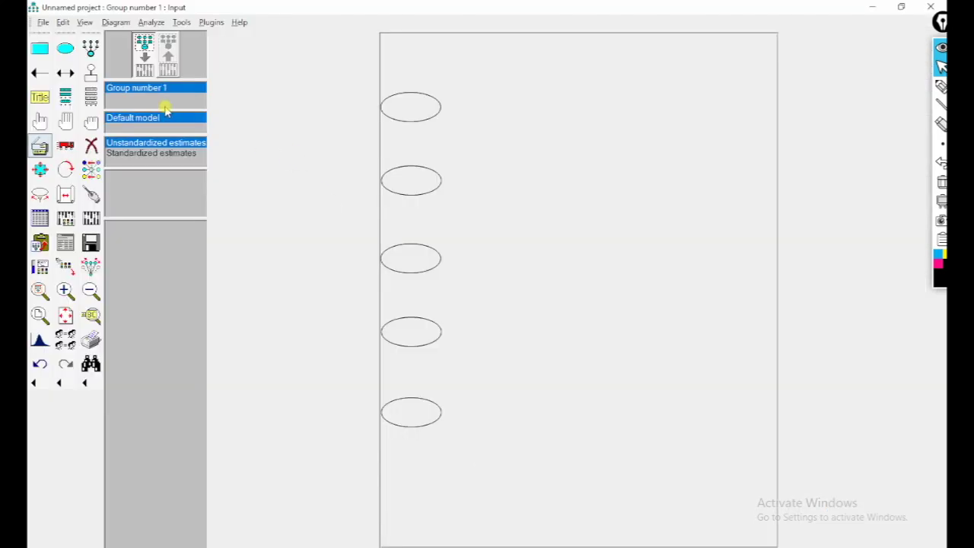
{"action": "left_click", "coordinate": [91, 52]}
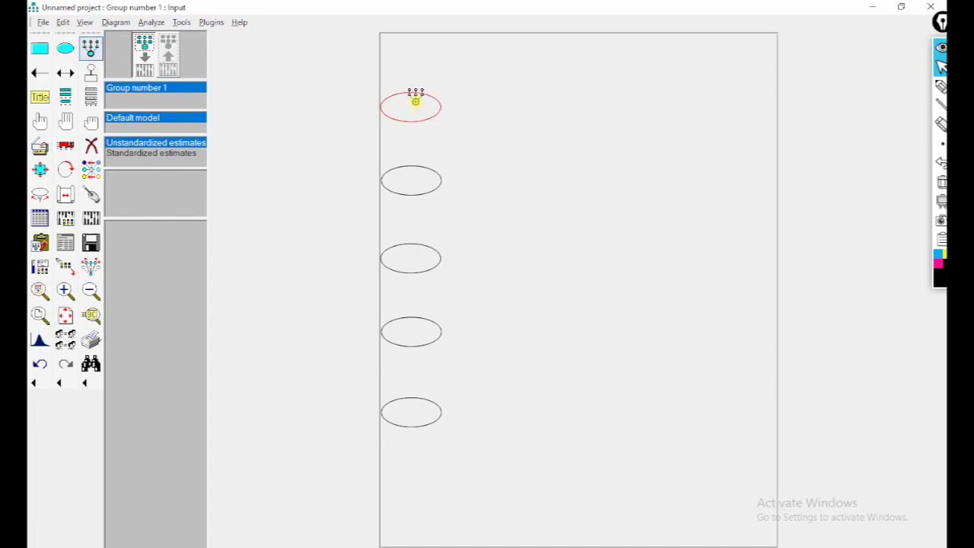
{"action": "left_click", "coordinate": [414, 102]}
{"action": "left_click", "coordinate": [415, 101]}
{"action": "left_click", "coordinate": [415, 102]}
{"action": "left_click", "coordinate": [415, 101]}
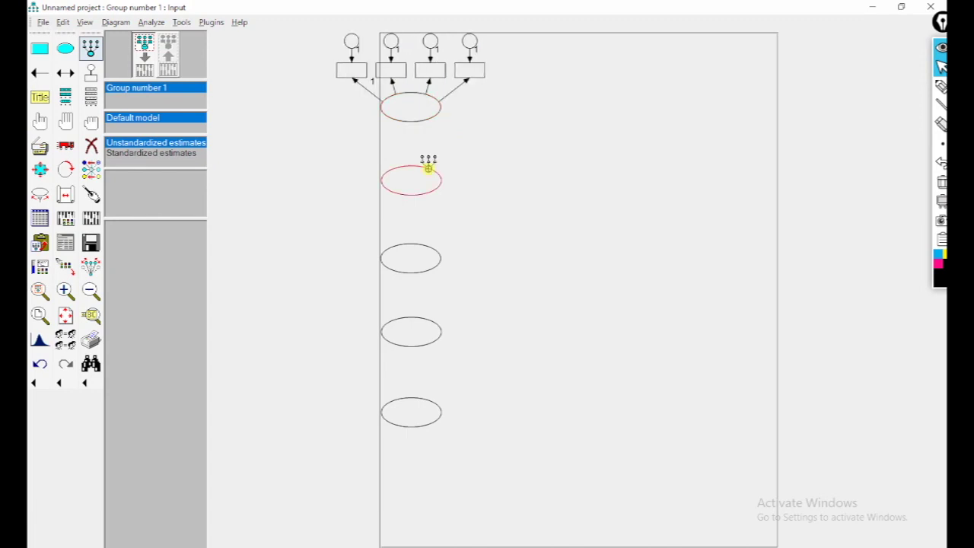
- Add three indicators with error terms to the second latent variable
{"action": "left_click", "coordinate": [408, 174]}
{"action": "left_click", "coordinate": [407, 174]}
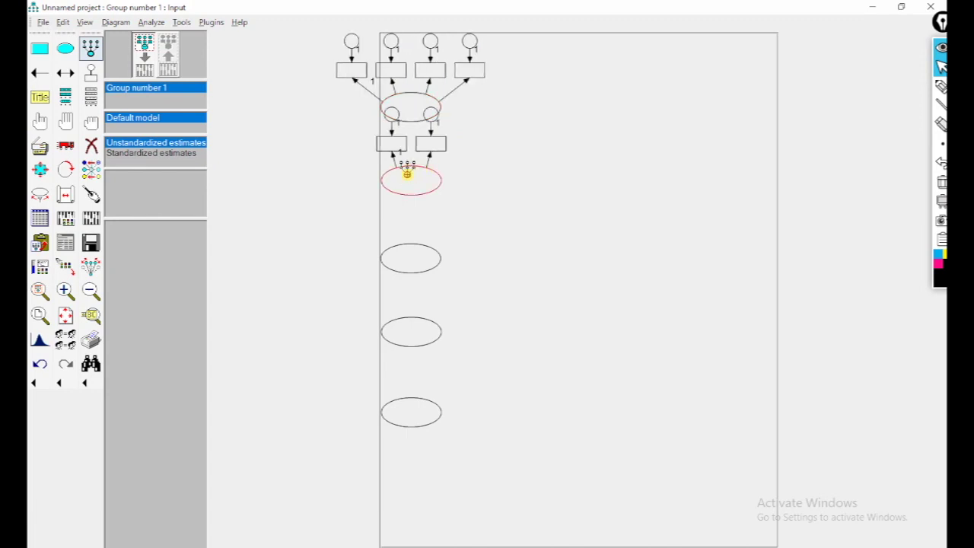
{"action": "left_click", "coordinate": [408, 174]}
- Check the reference model again and add four indicators with error terms to the third latent variable
{"action": "mouse_move", "coordinate": [515, 545]}
{"action": "left_click", "coordinate": [406, 511]}
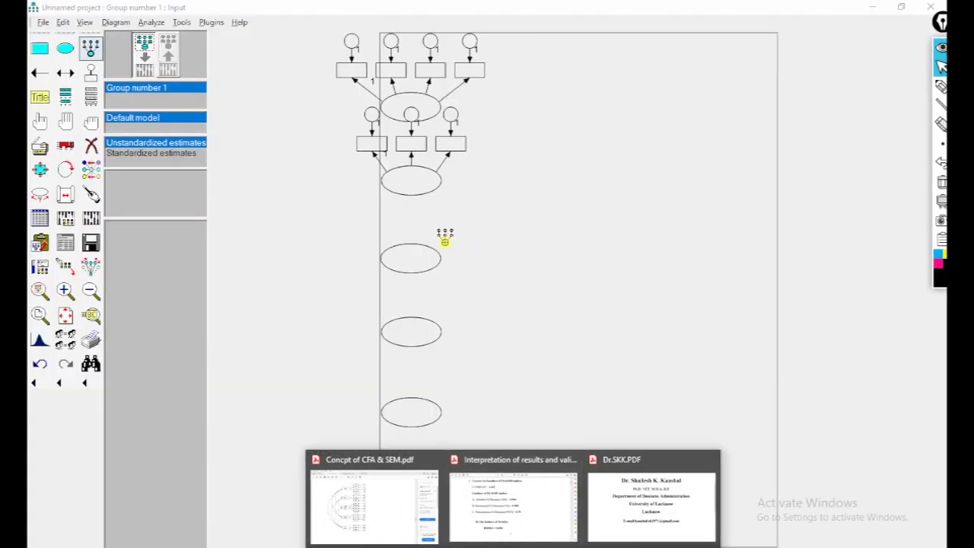
{"action": "left_click", "coordinate": [404, 244]}
{"action": "left_click", "coordinate": [405, 245]}
{"action": "left_click", "coordinate": [404, 244]}
{"action": "left_click", "coordinate": [404, 244]}
- Add three indicators with error terms to each of the fourth and fifth latent variables
{"action": "left_click", "coordinate": [404, 322]}
{"action": "left_click", "coordinate": [404, 322]}
{"action": "left_click", "coordinate": [404, 322]}
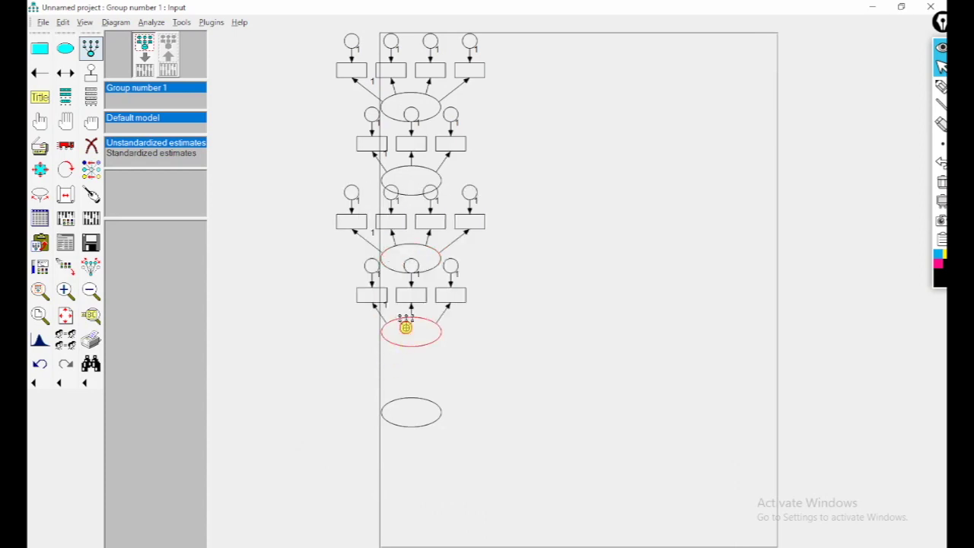
{"action": "left_click", "coordinate": [404, 409]}
{"action": "left_click", "coordinate": [405, 409]}
{"action": "left_click", "coordinate": [405, 409]}
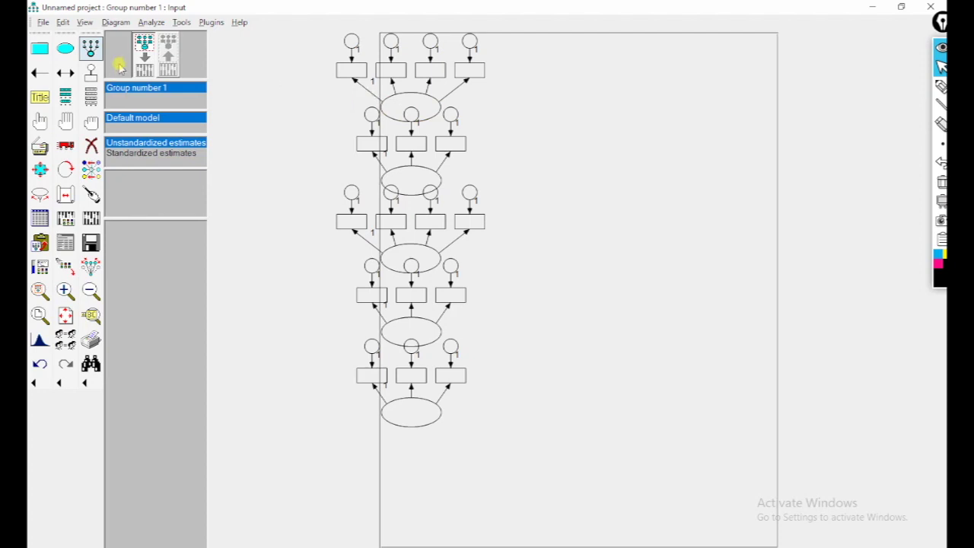
{"action": "left_click", "coordinate": [90, 48]}
{"action": "left_click", "coordinate": [90, 48]}
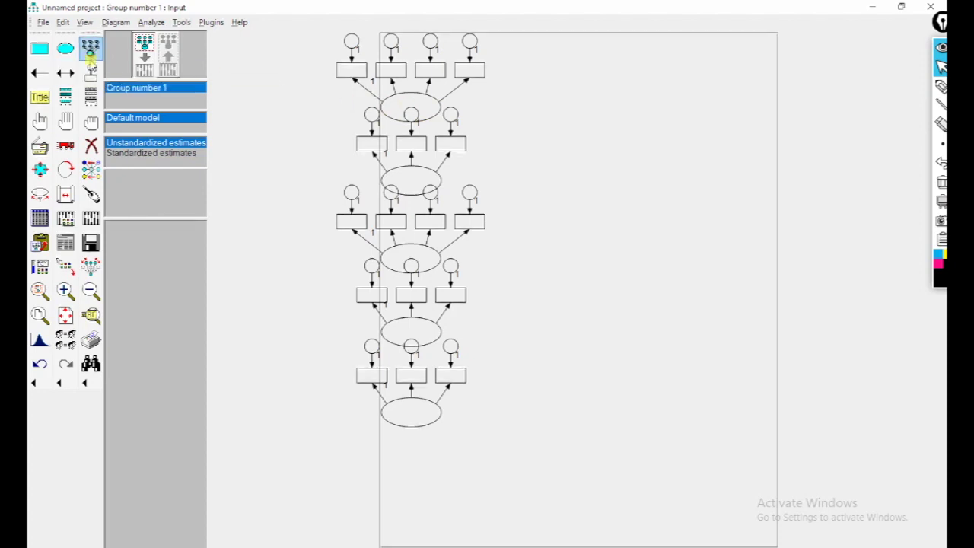
{"action": "left_click", "coordinate": [409, 110]}
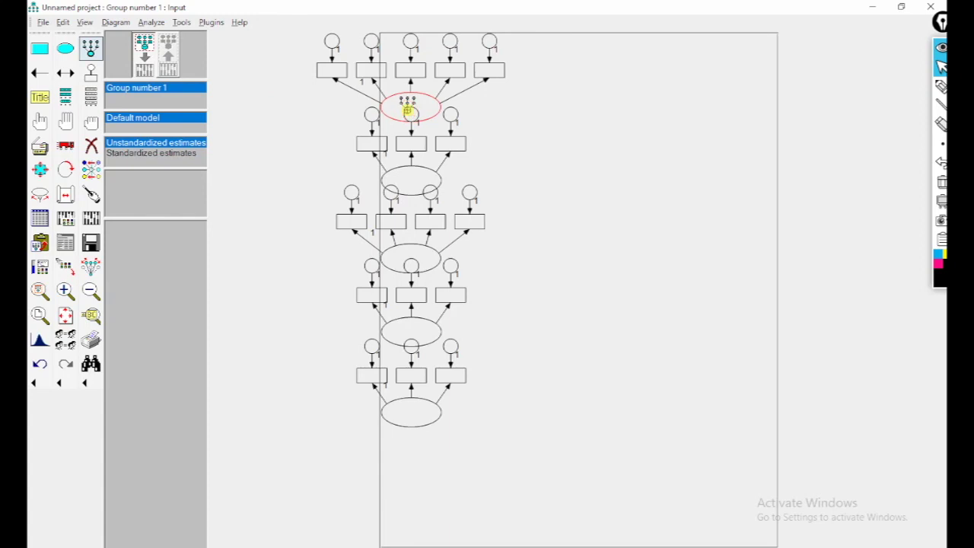
{"action": "left_click", "coordinate": [40, 364]}
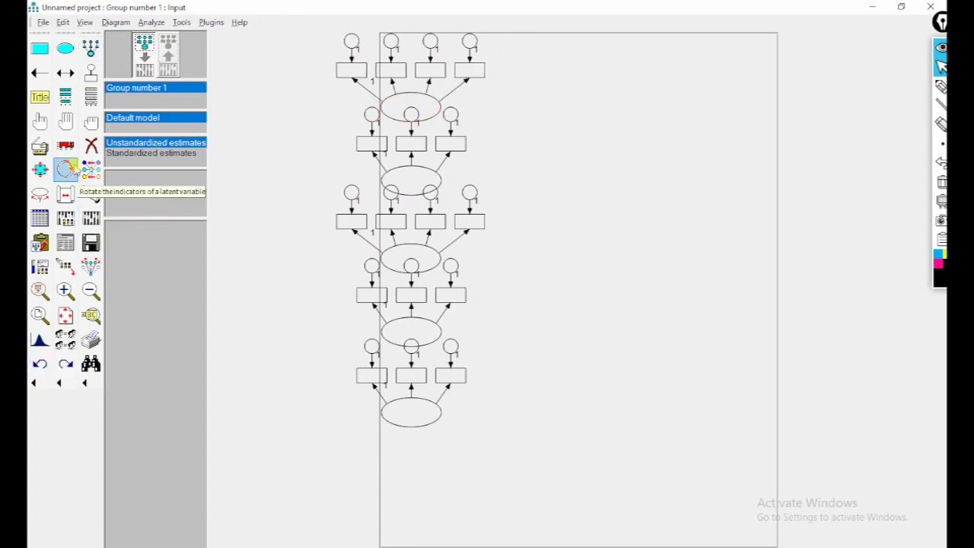
- Rotate the indicators of all five latent variables so that they point to the right of their ellipses
{"action": "left_click", "coordinate": [66, 169]}
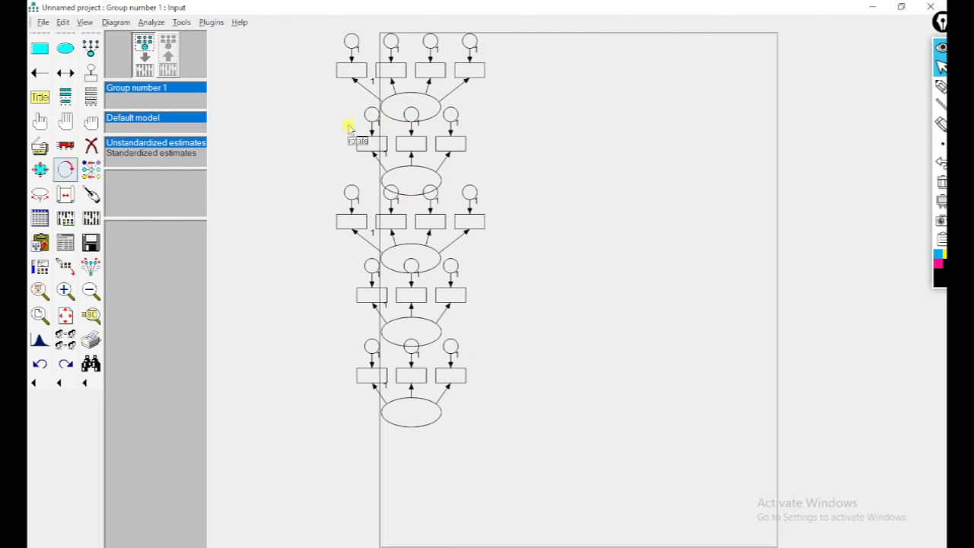
{"action": "left_click", "coordinate": [424, 106]}
{"action": "left_click", "coordinate": [426, 185]}
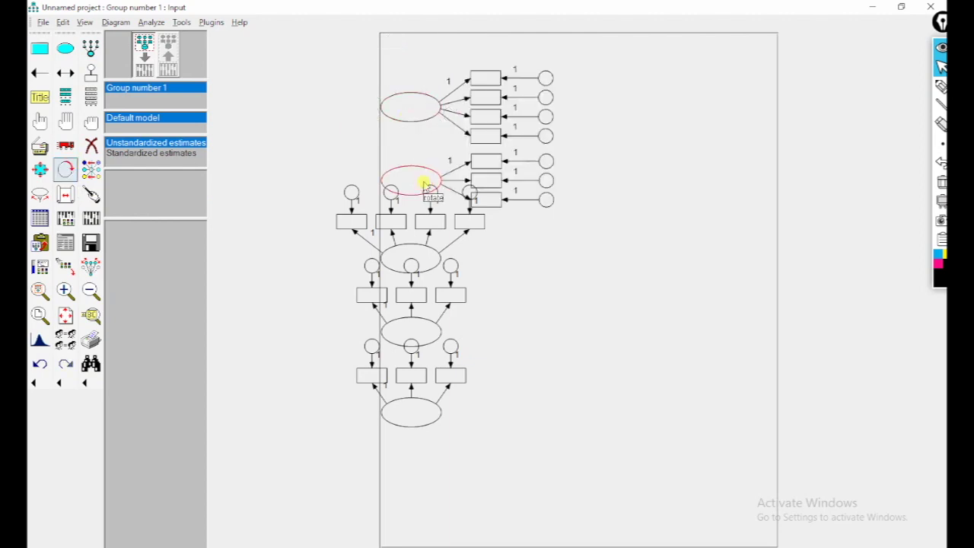
{"action": "left_click", "coordinate": [415, 257]}
{"action": "left_click", "coordinate": [424, 333]}
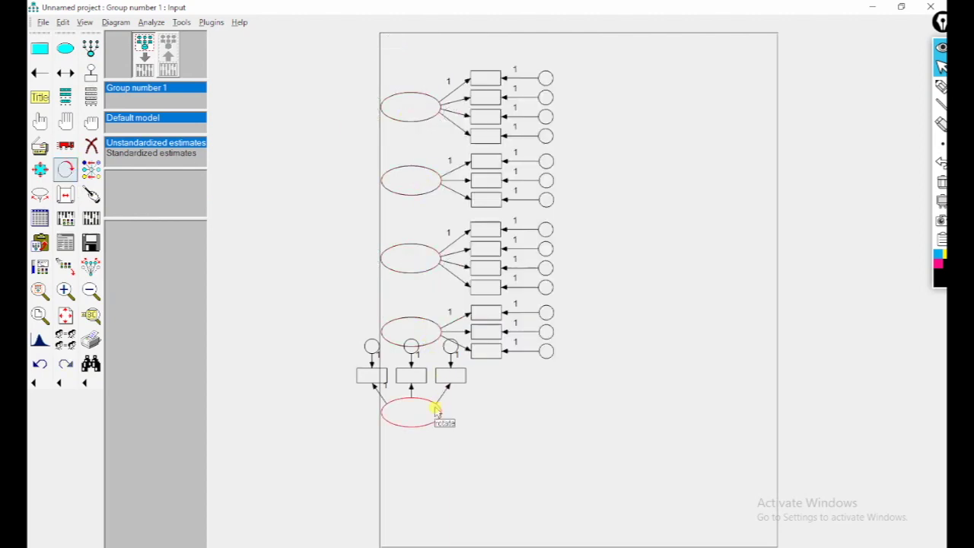
{"action": "left_click", "coordinate": [430, 415]}
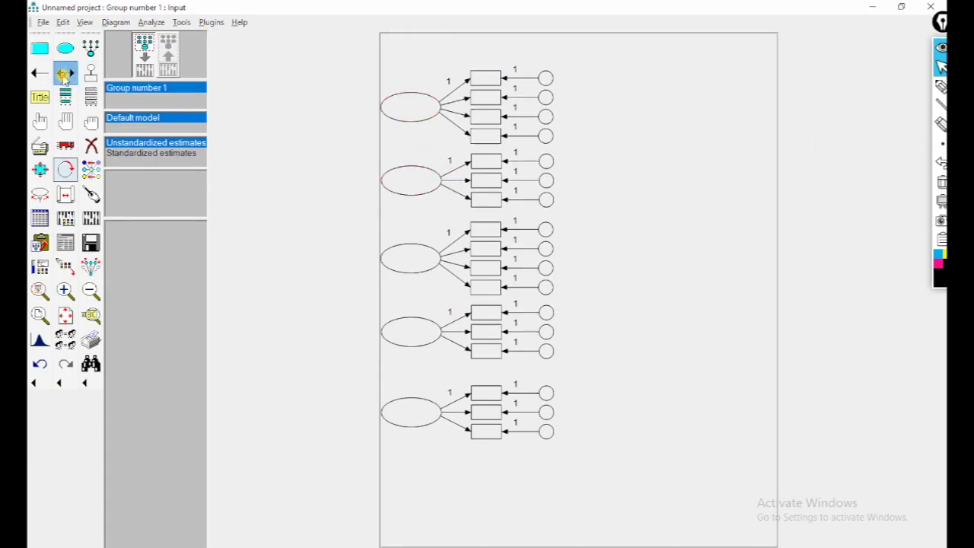
- Rotate the indicators of the first and second latent variables all the way round, back to the right of their ellipses
{"action": "left_click", "coordinate": [390, 166]}
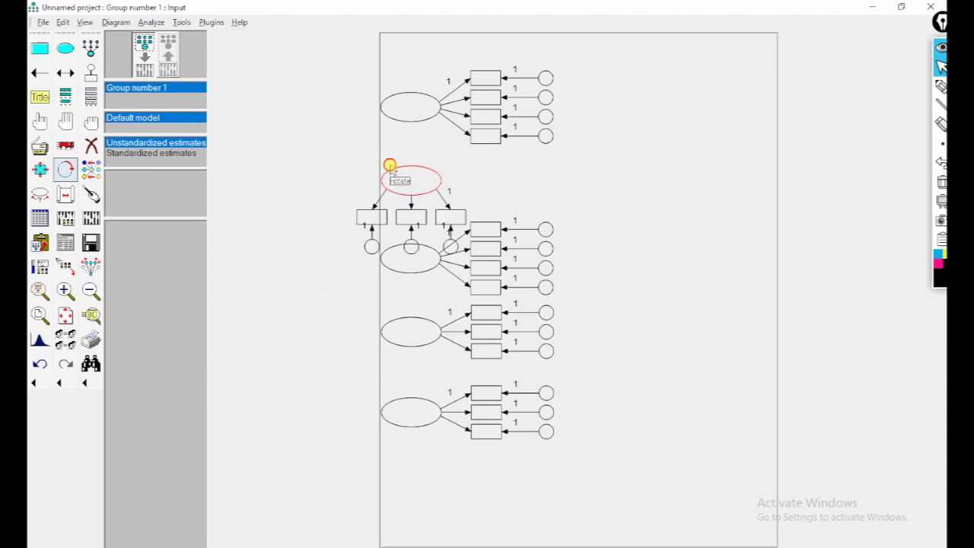
{"action": "left_click", "coordinate": [380, 108]}
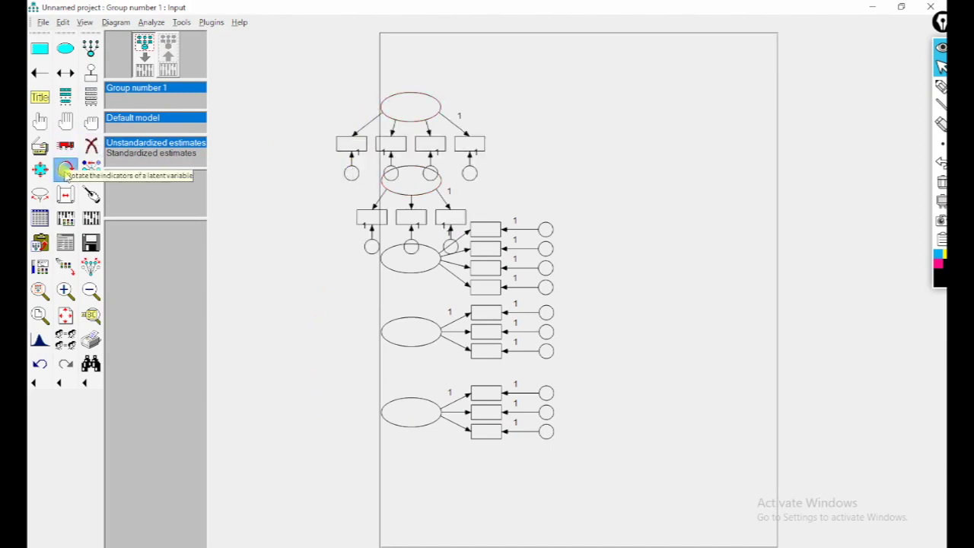
{"action": "left_click", "coordinate": [426, 107]}
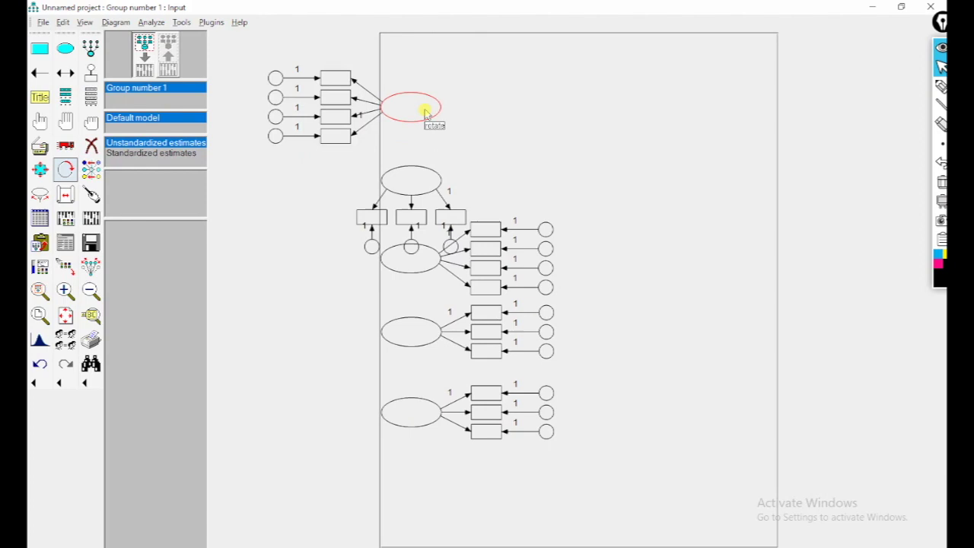
{"action": "left_click", "coordinate": [425, 111]}
{"action": "left_click", "coordinate": [425, 111]}
{"action": "left_click", "coordinate": [410, 181]}
{"action": "left_click", "coordinate": [410, 180]}
{"action": "left_click", "coordinate": [411, 180]}
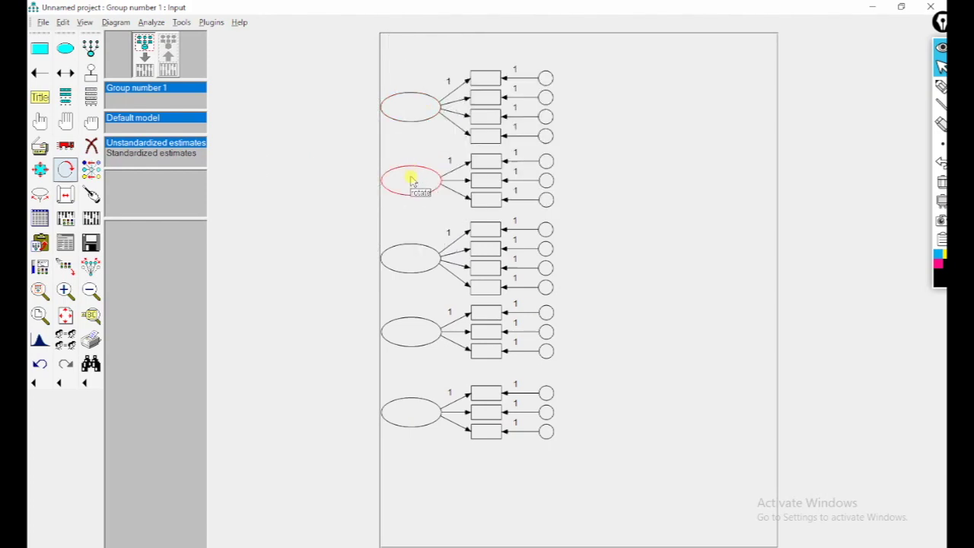
{"action": "left_click", "coordinate": [66, 74]}
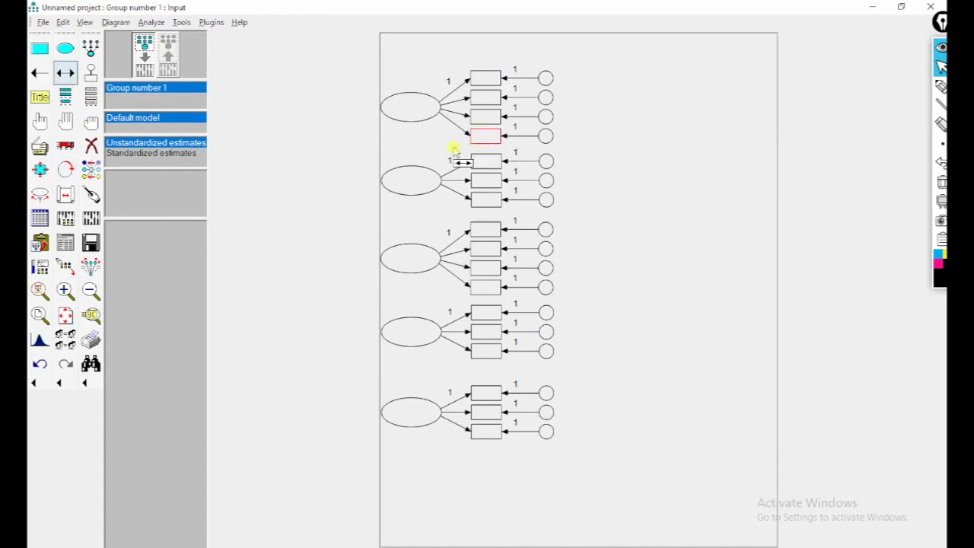
{"action": "mouse_move", "coordinate": [391, 180]}
{"action": "left_mouse_down"}
{"action": "mouse_move", "coordinate": [365, 137]}
{"action": "mouse_move", "coordinate": [386, 112]}
{"action": "left_mouse_up"}
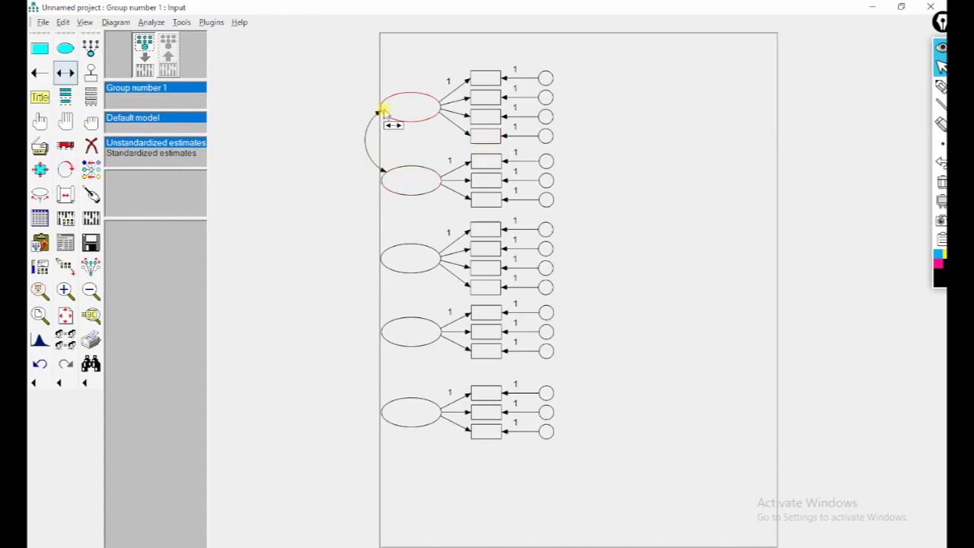
{"action": "left_click", "coordinate": [38, 363]}
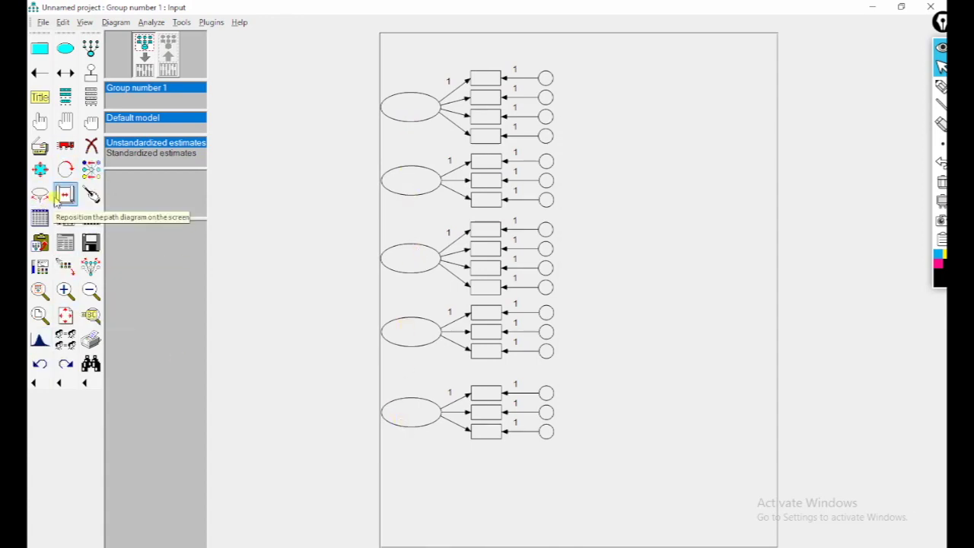
- Draw covariances among all five latent variables with the Draw Covariances plugin, and deselect all objects
{"action": "left_click", "coordinate": [40, 121]}
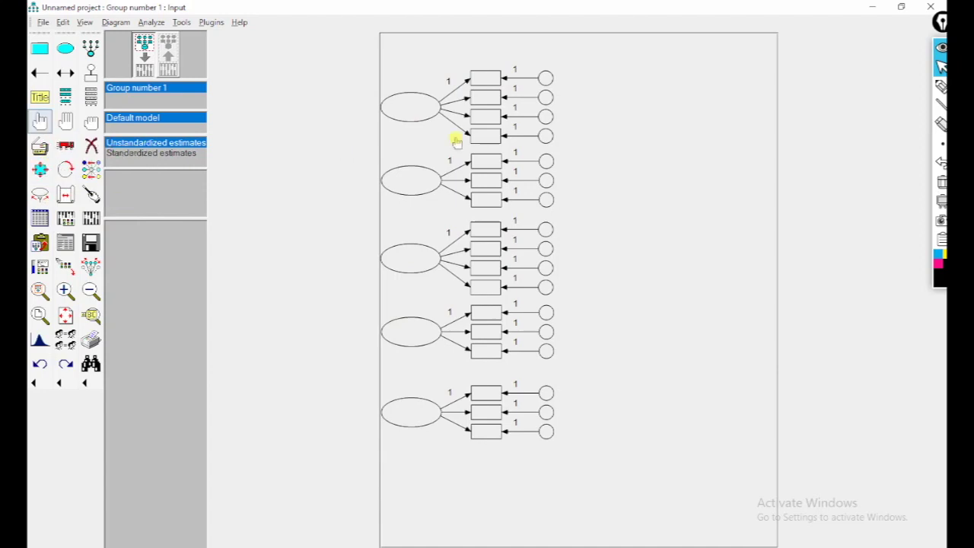
{"action": "left_click", "coordinate": [411, 108]}
{"action": "left_click", "coordinate": [411, 183]}
{"action": "left_click", "coordinate": [405, 268]}
{"action": "left_click", "coordinate": [414, 344]}
{"action": "left_click", "coordinate": [212, 24]}
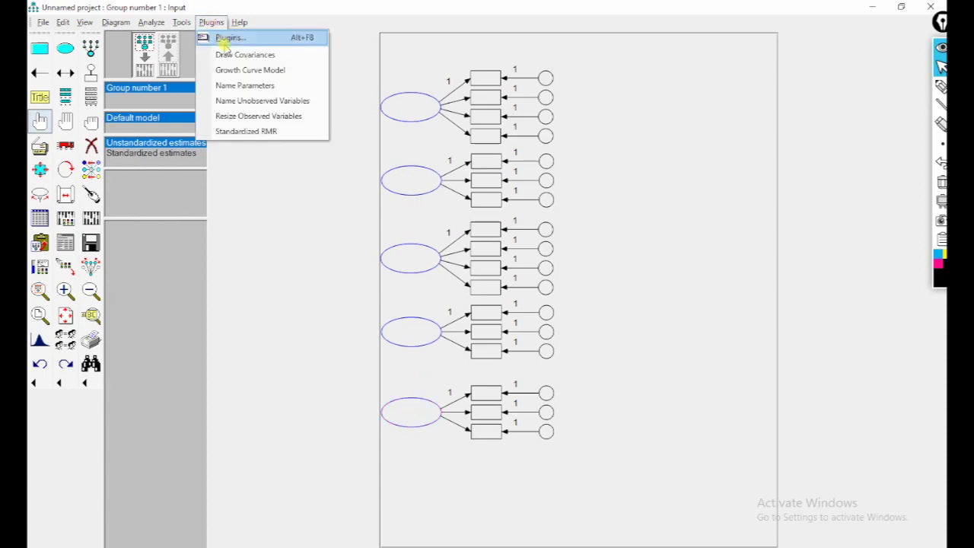
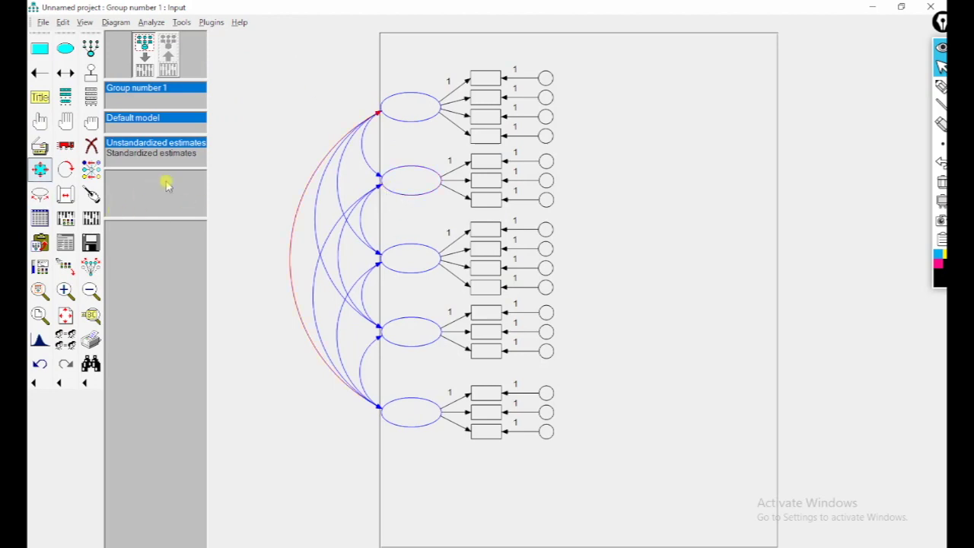
{"action": "left_click", "coordinate": [91, 123]}
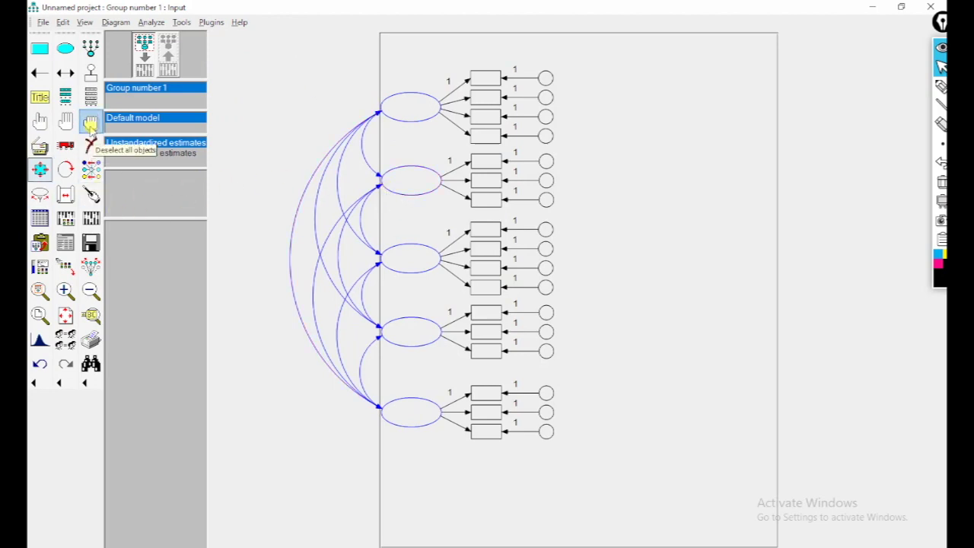
{"action": "left_click", "coordinate": [90, 123]}
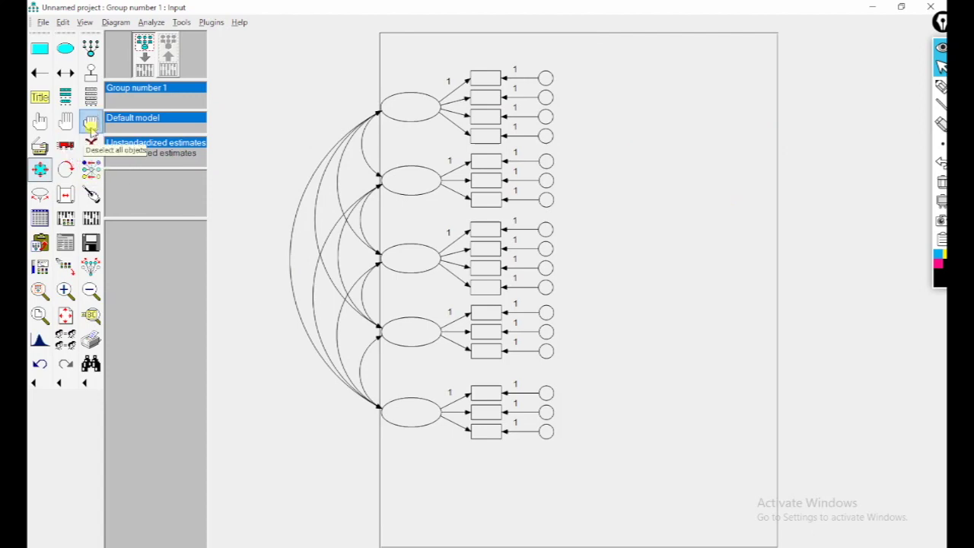
- Move the entire path diagram to the right so that it lies inside the page frame, and deselect all objects
{"action": "left_click", "coordinate": [65, 121]}
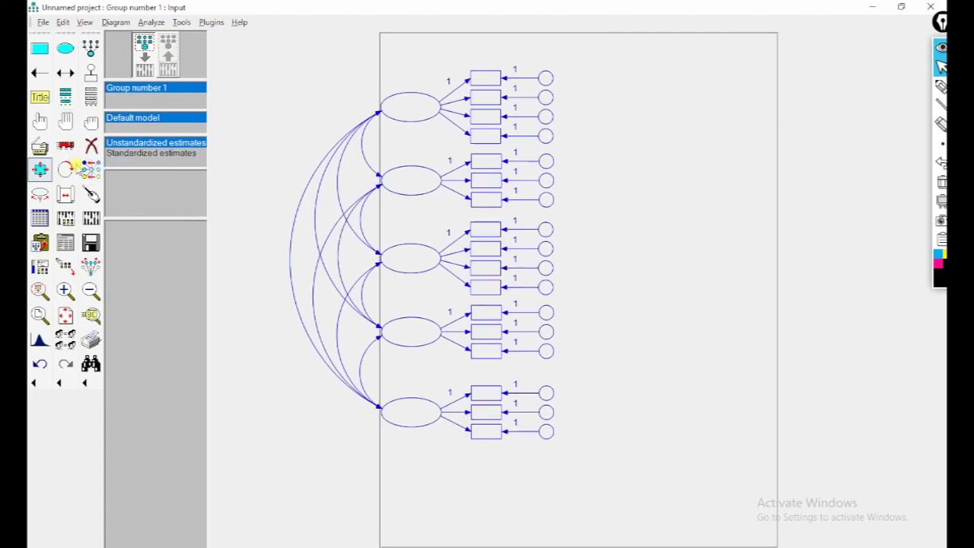
{"action": "left_click", "coordinate": [65, 146]}
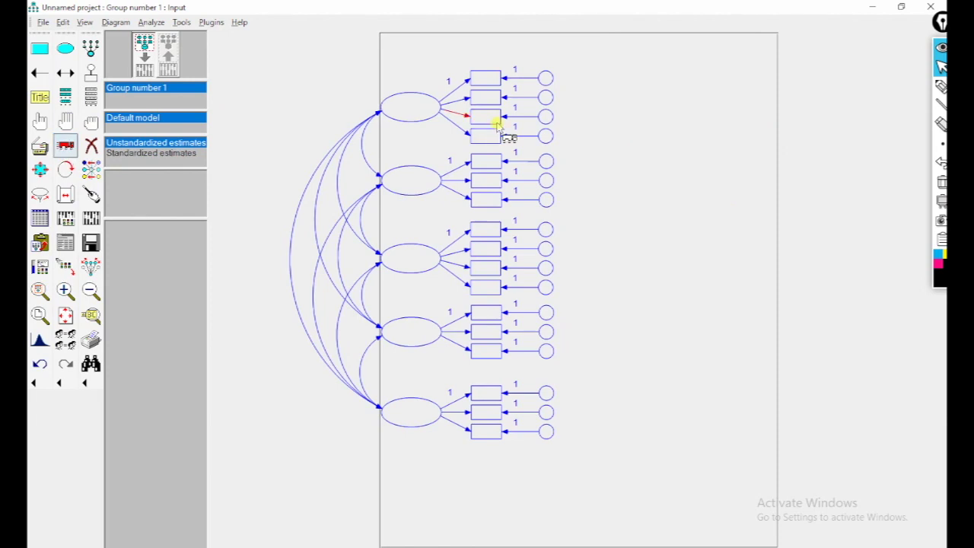
{"action": "left_click_drag", "start_coordinate": [406, 104], "coordinate": [536, 115]}
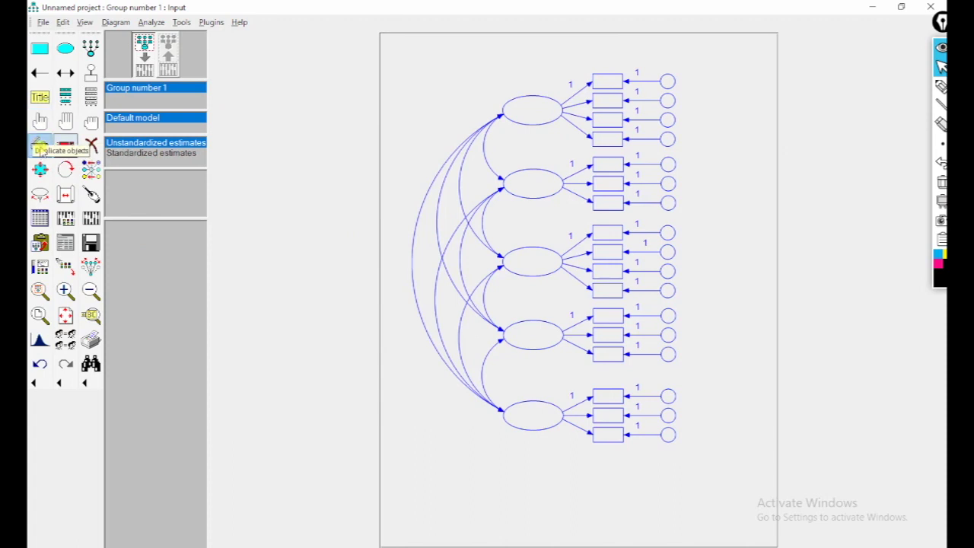
{"action": "left_click", "coordinate": [91, 122]}
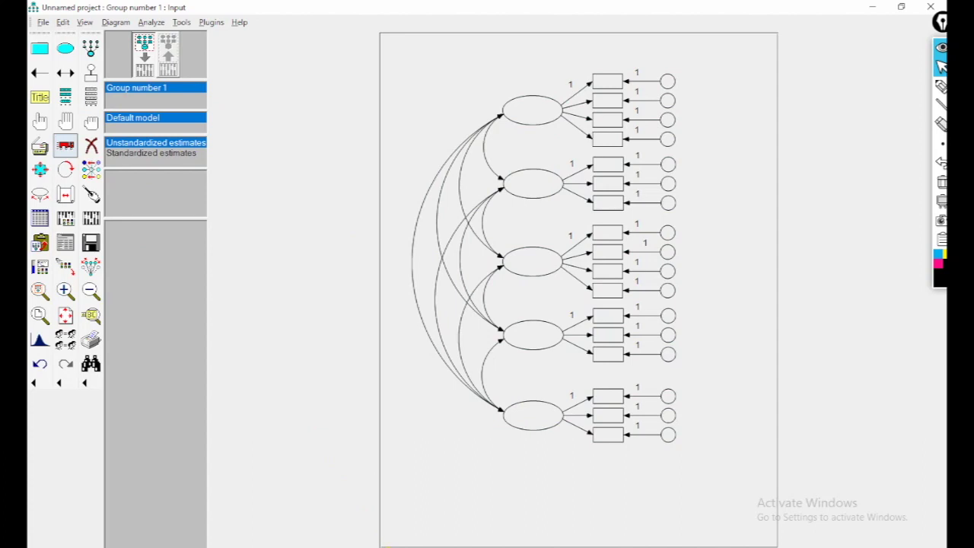
- Switch to the TPB.sav dataset in SPSS and look through the response rows of its indicator variables
{"action": "left_click", "coordinate": [426, 514]}
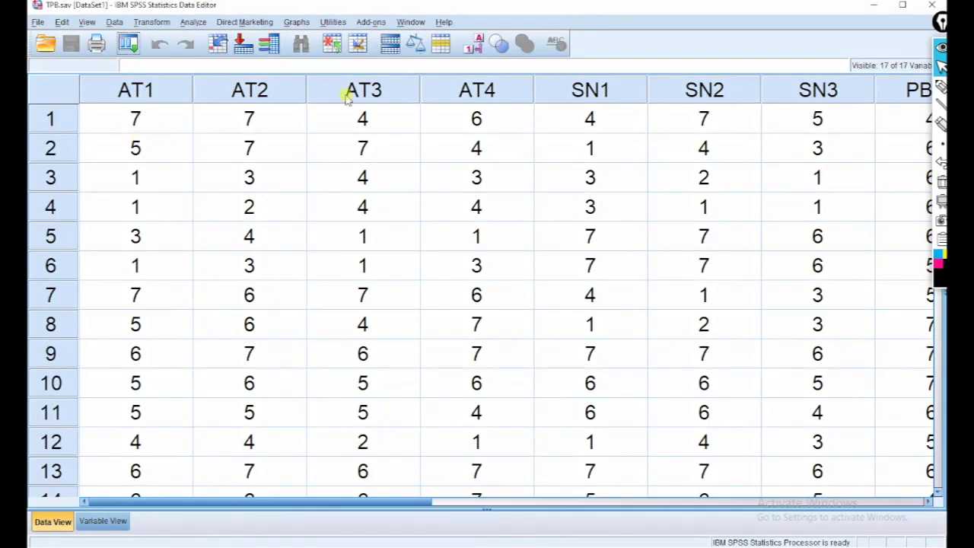
{"action": "scroll", "coordinate": [301, 248], "scroll_direction": "down", "scroll_amount": 6}
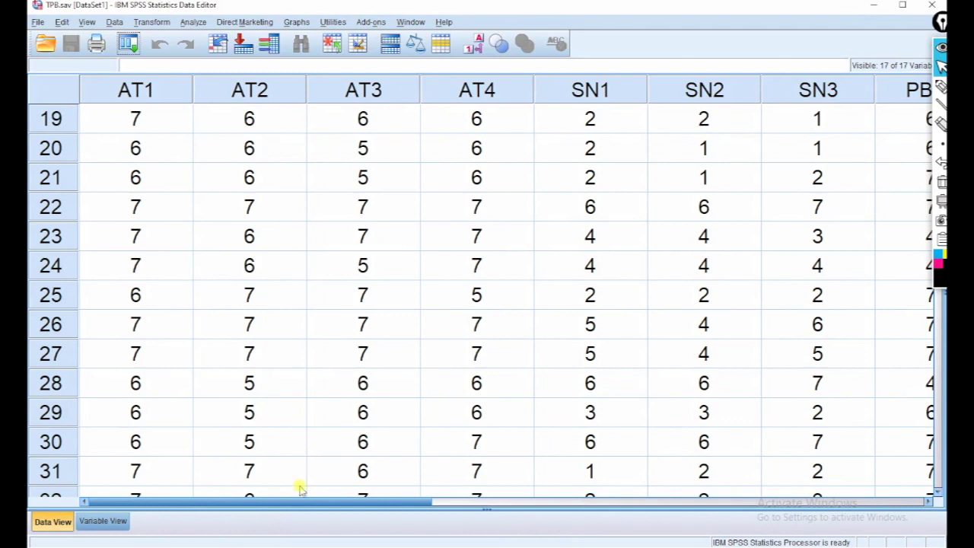
{"action": "scroll", "coordinate": [278, 311], "scroll_direction": "down", "scroll_amount": 20}
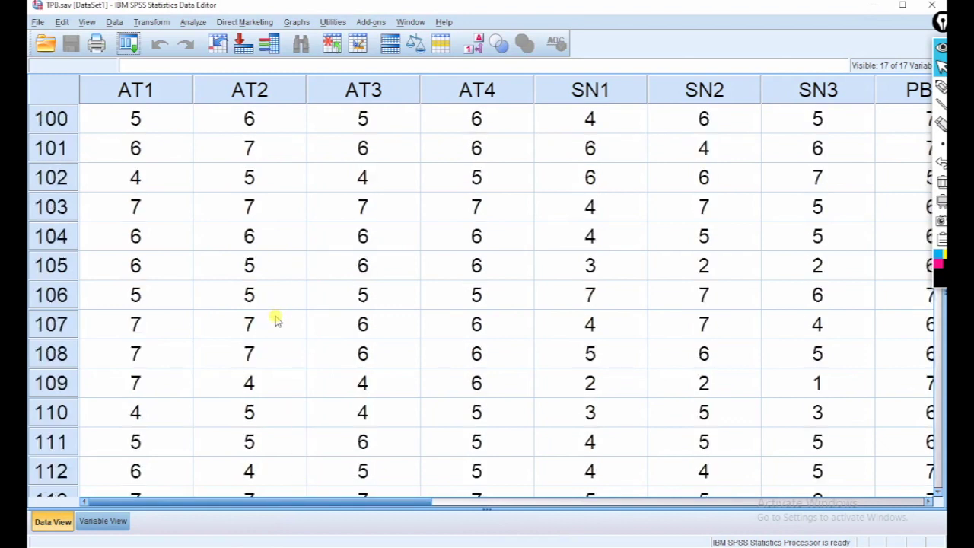
{"action": "scroll", "coordinate": [277, 321], "scroll_direction": "down", "scroll_amount": 20}
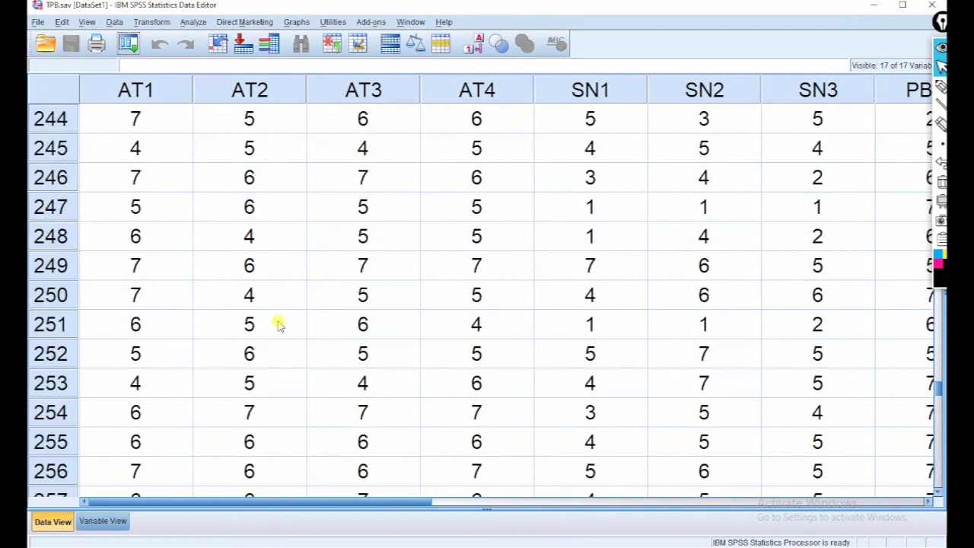
{"action": "scroll", "coordinate": [279, 324], "scroll_direction": "down", "scroll_amount": 16}
{"action": "scroll", "coordinate": [281, 326], "scroll_direction": "up", "scroll_amount": 20}
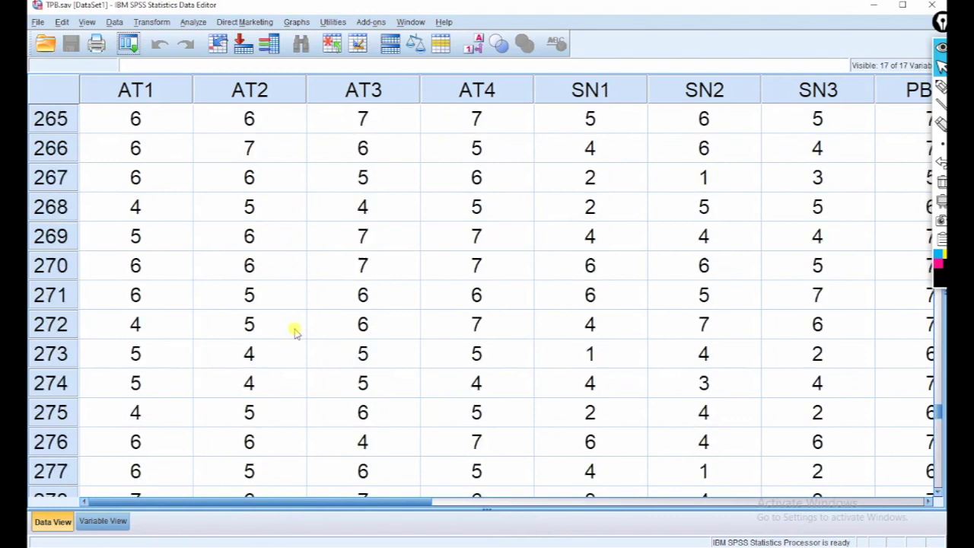
{"action": "scroll", "coordinate": [320, 329], "scroll_direction": "up", "scroll_amount": 14}
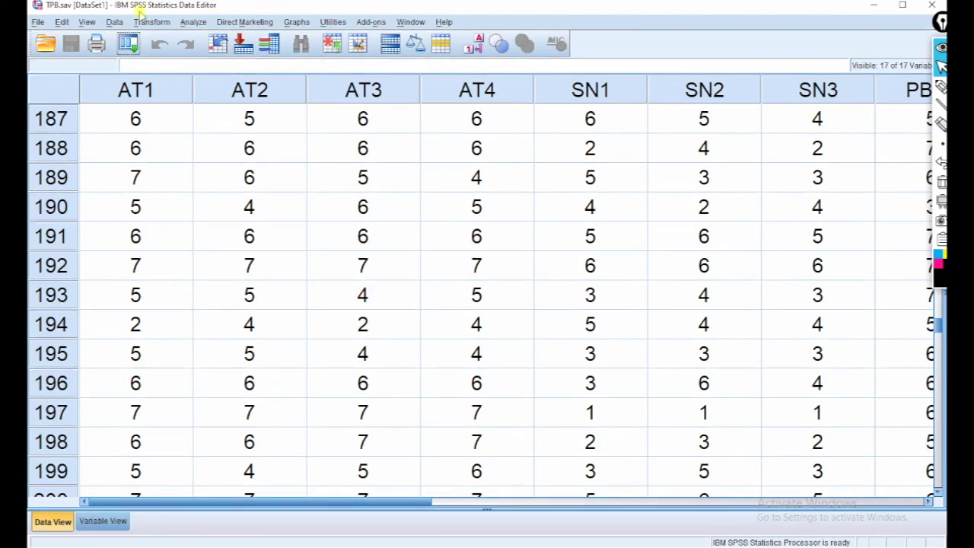
{"action": "scroll", "coordinate": [246, 430], "scroll_direction": "down", "scroll_amount": 1}
{"action": "scroll", "coordinate": [246, 430], "scroll_direction": "down", "scroll_amount": 11}
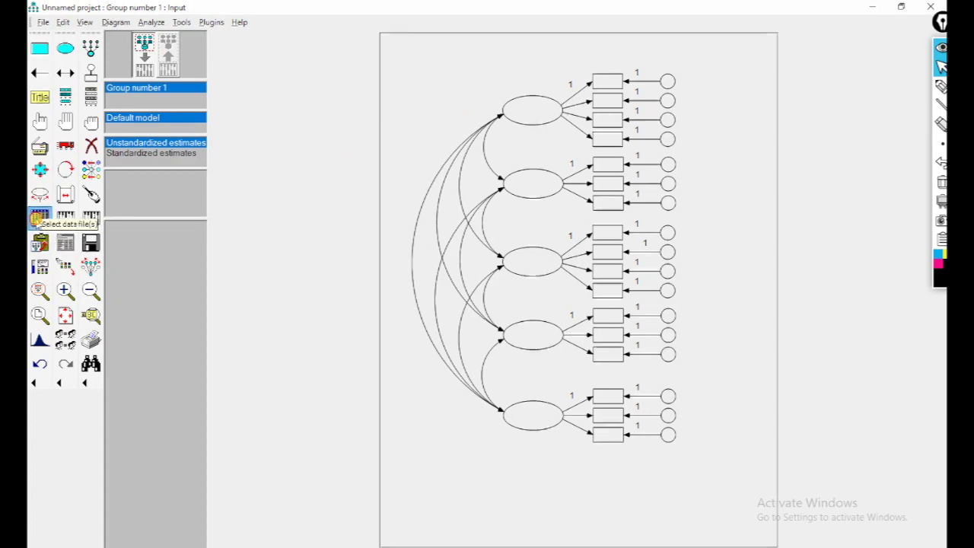
- Back in Amos, attach TPB.sav from the Desktop's Delhi > Day-6 folder as the model's data file
{"action": "left_click", "coordinate": [40, 219]}
{"action": "left_click", "coordinate": [406, 295]}
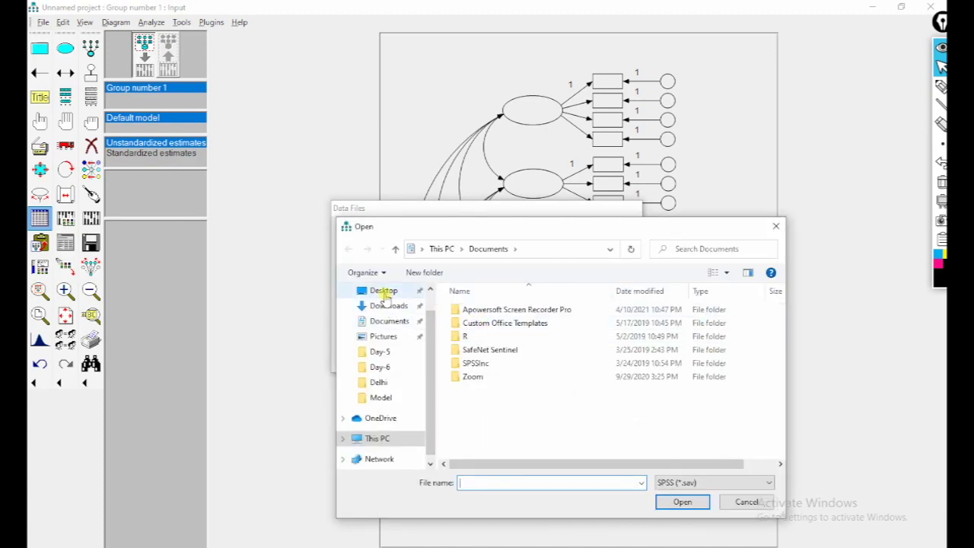
{"action": "left_click", "coordinate": [383, 293]}
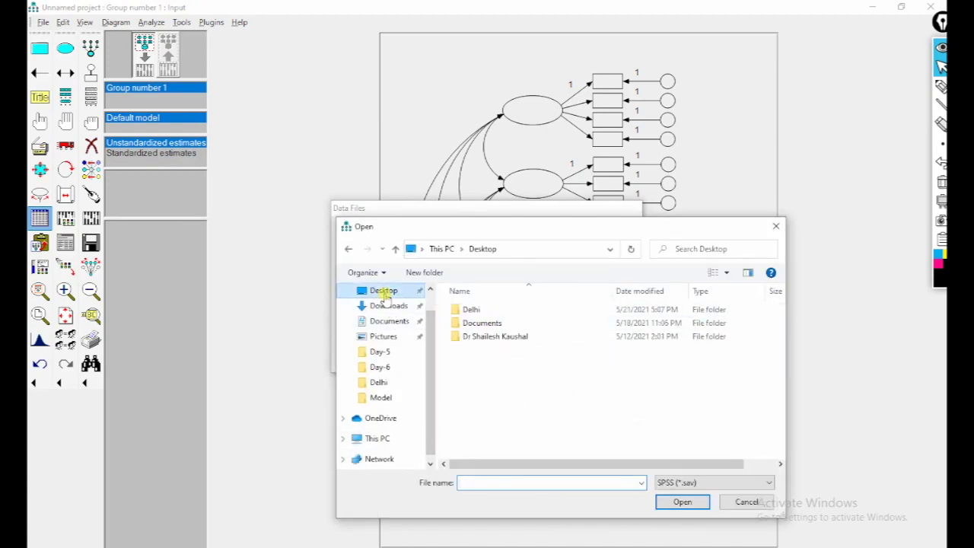
{"action": "double_click", "coordinate": [487, 310]}
{"action": "double_click", "coordinate": [482, 322]}
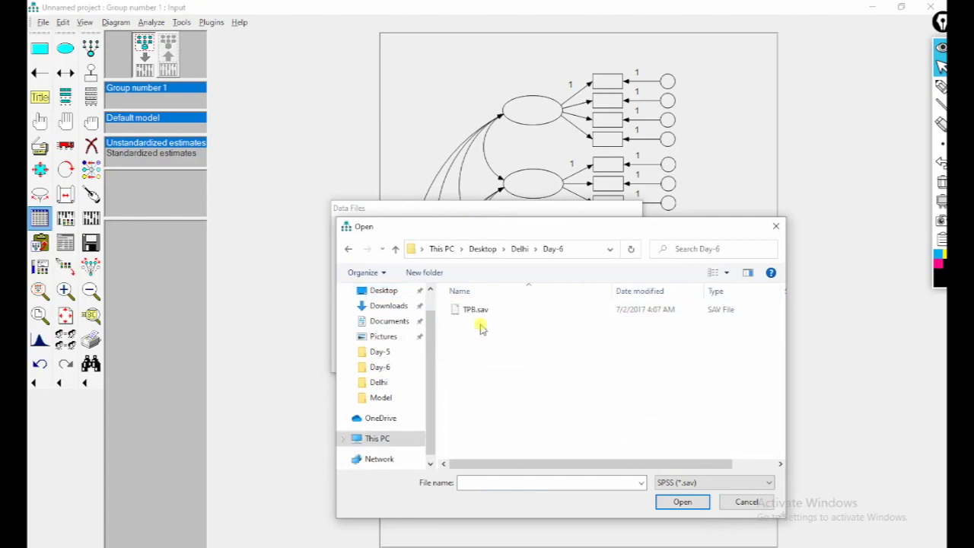
{"action": "double_click", "coordinate": [477, 310]}
{"action": "left_click", "coordinate": [413, 337]}
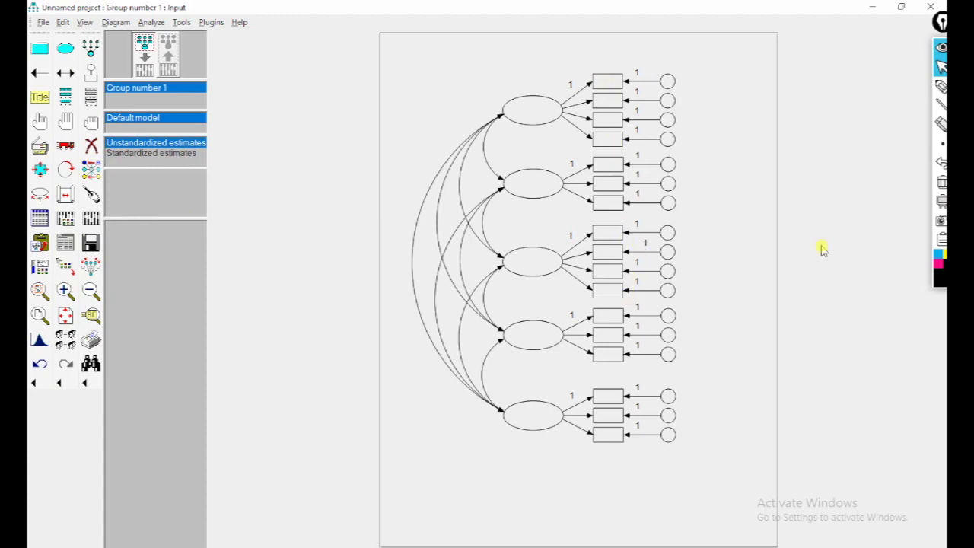
{"action": "left_click", "coordinate": [941, 86]}
{"action": "left_click", "coordinate": [941, 86]}
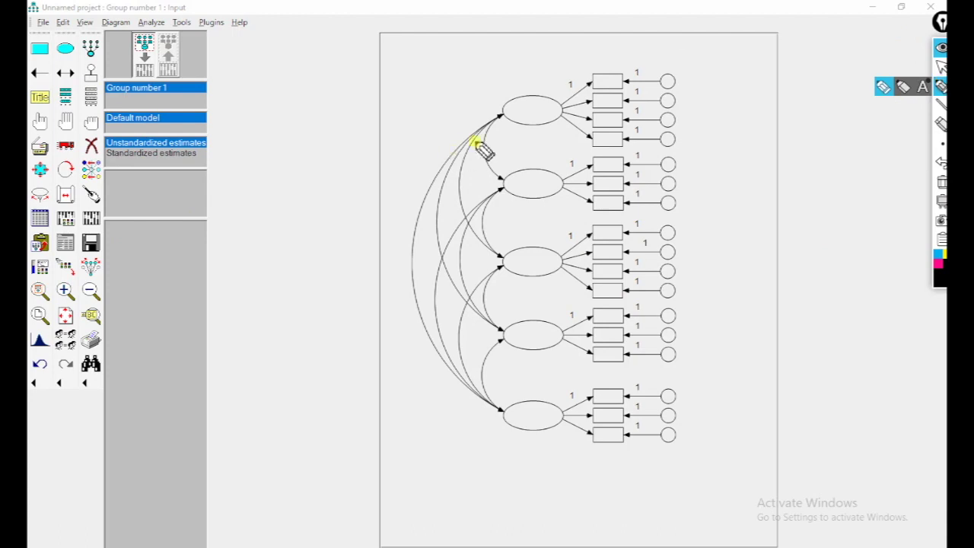
{"action": "left_click_drag", "start_coordinate": [609, 67], "coordinate": [641, 55]}
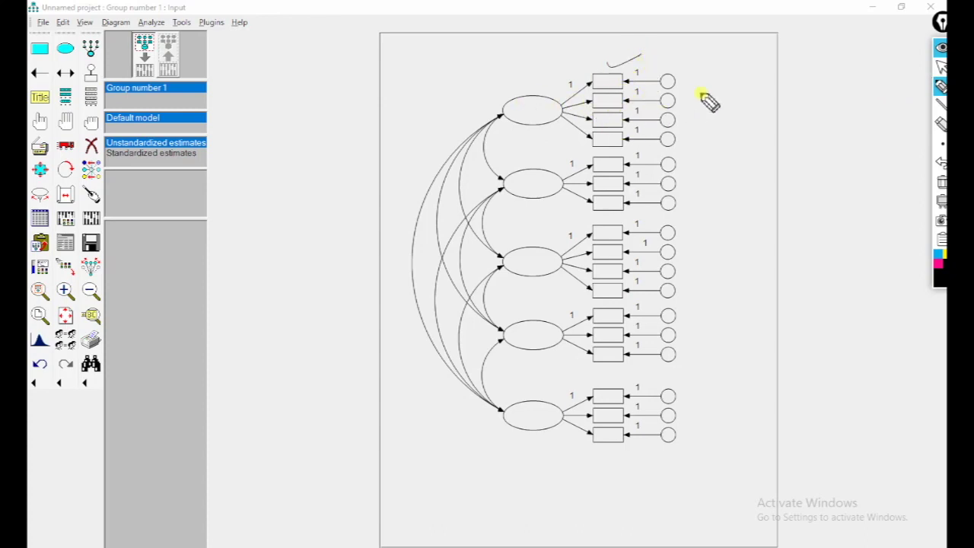
{"action": "mouse_move", "coordinate": [795, 105]}
{"action": "left_mouse_down"}
{"action": "mouse_move", "coordinate": [793, 122]}
{"action": "mouse_move", "coordinate": [844, 124]}
{"action": "mouse_move", "coordinate": [798, 128]}
{"action": "left_mouse_up"}
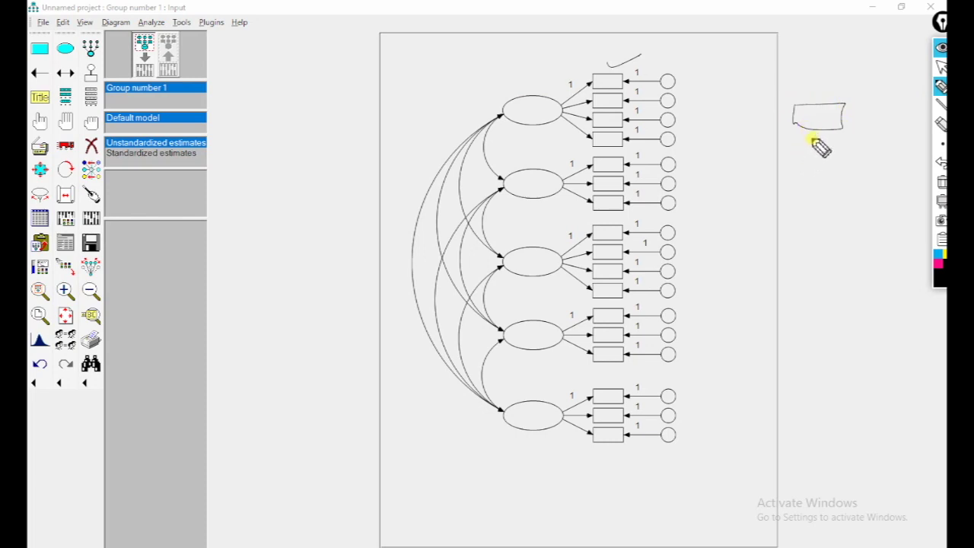
{"action": "left_click_drag", "start_coordinate": [797, 149], "coordinate": [823, 137]}
{"action": "left_click_drag", "start_coordinate": [513, 77], "coordinate": [524, 98]}
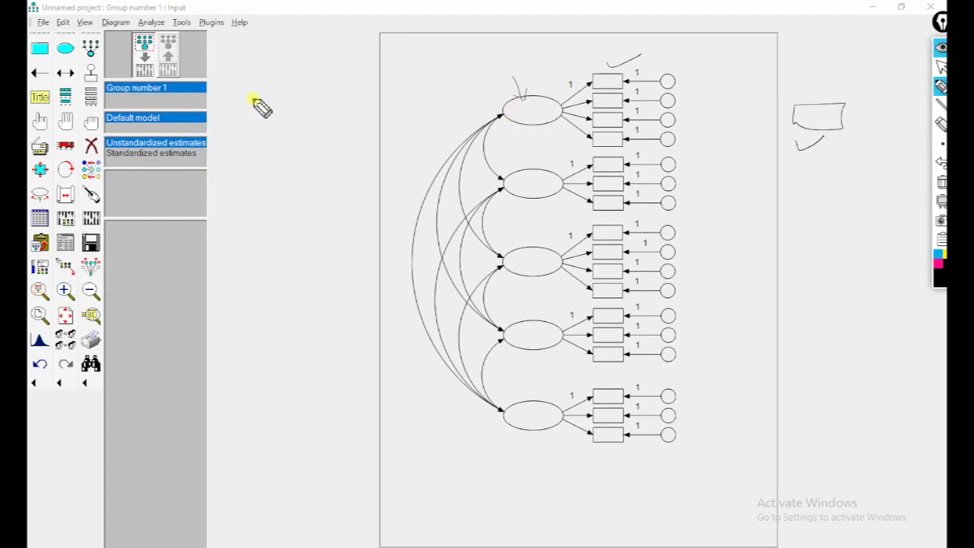
{"action": "mouse_move", "coordinate": [230, 97]}
{"action": "left_mouse_down"}
{"action": "mouse_move", "coordinate": [365, 104]}
{"action": "mouse_move", "coordinate": [230, 130]}
{"action": "mouse_move", "coordinate": [234, 308]}
{"action": "left_mouse_up"}
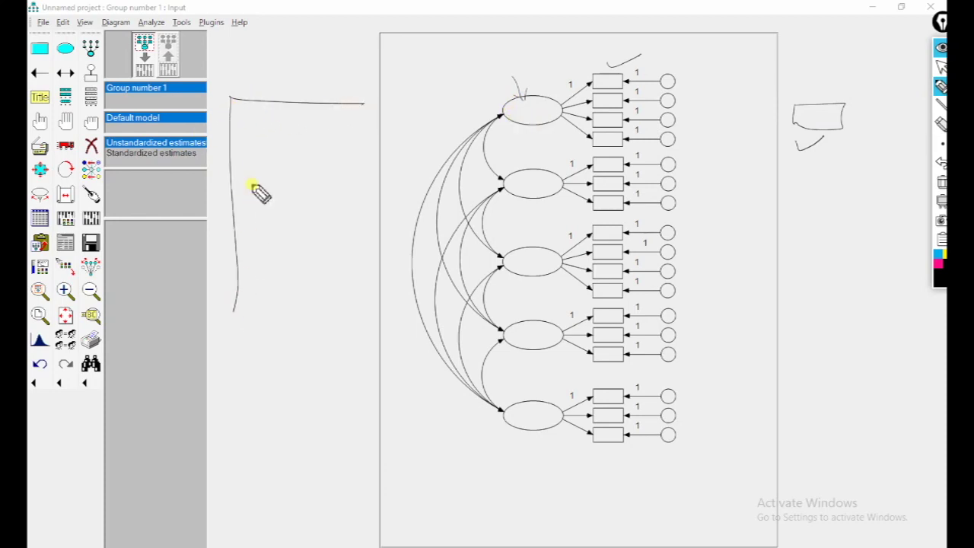
{"action": "left_click_drag", "start_coordinate": [242, 131], "coordinate": [386, 127]}
{"action": "left_click_drag", "start_coordinate": [276, 102], "coordinate": [270, 328]}
{"action": "mouse_move", "coordinate": [355, 98]}
{"action": "left_mouse_down"}
{"action": "mouse_move", "coordinate": [400, 97]}
{"action": "mouse_move", "coordinate": [394, 366]}
{"action": "left_mouse_up"}
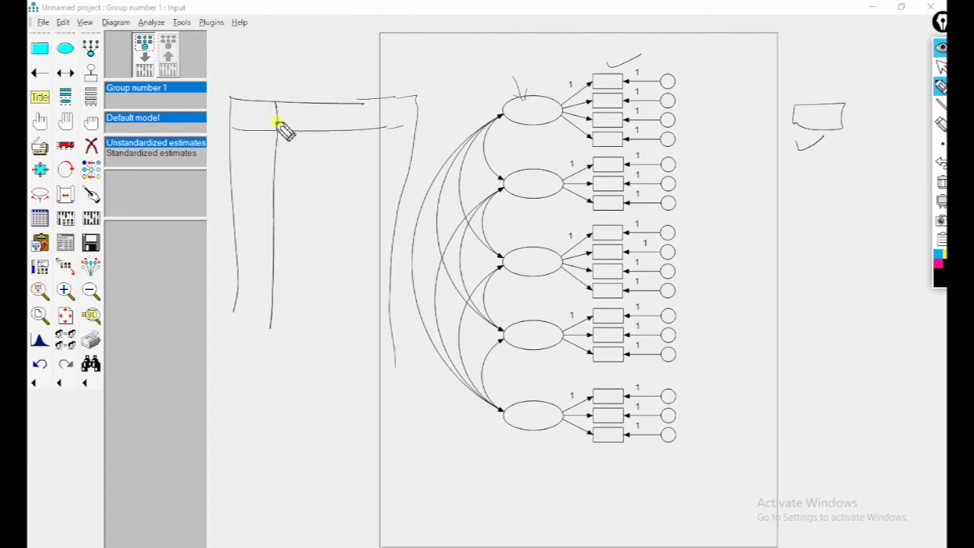
{"action": "left_click_drag", "start_coordinate": [242, 109], "coordinate": [260, 169]}
{"action": "left_click_drag", "start_coordinate": [244, 187], "coordinate": [254, 200]}
{"action": "left_click_drag", "start_coordinate": [242, 209], "coordinate": [268, 221]}
{"action": "mouse_move", "coordinate": [287, 126]}
{"action": "left_mouse_down"}
{"action": "mouse_move", "coordinate": [289, 111]}
{"action": "mouse_move", "coordinate": [294, 127]}
{"action": "mouse_move", "coordinate": [303, 112]}
{"action": "mouse_move", "coordinate": [300, 123]}
{"action": "mouse_move", "coordinate": [320, 139]}
{"action": "mouse_move", "coordinate": [326, 339]}
{"action": "left_mouse_up"}
{"action": "left_click_drag", "start_coordinate": [261, 145], "coordinate": [295, 142]}
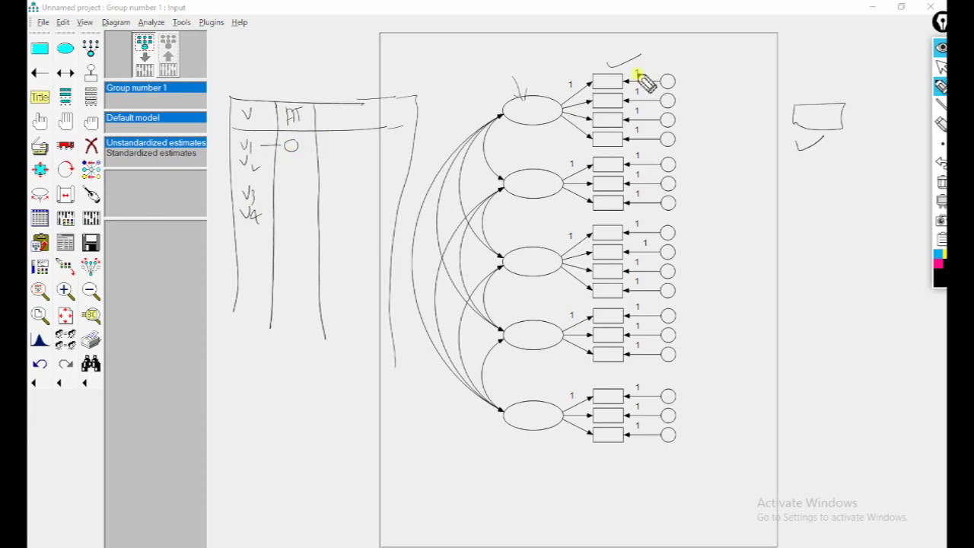
{"action": "left_click_drag", "start_coordinate": [577, 79], "coordinate": [576, 127]}
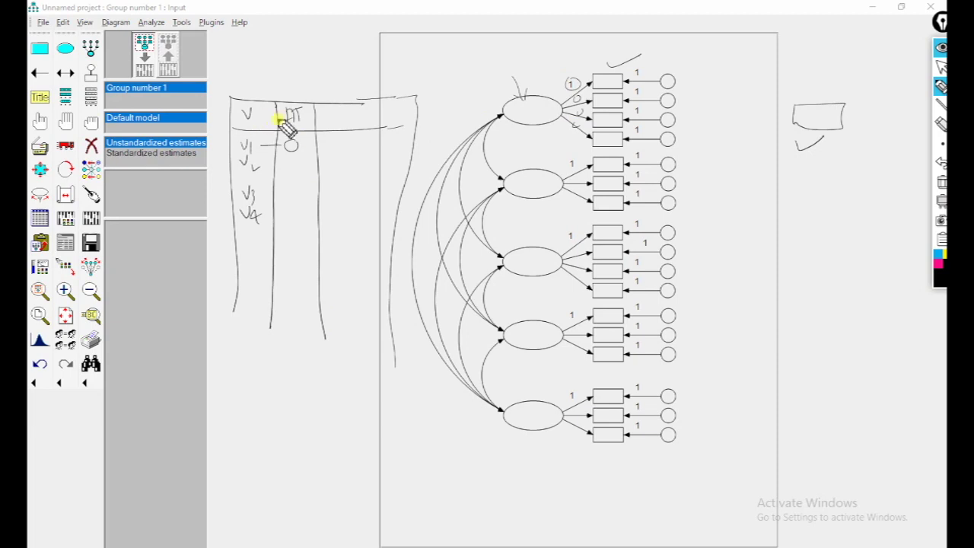
{"action": "mouse_move", "coordinate": [295, 125]}
{"action": "left_mouse_down"}
{"action": "mouse_move", "coordinate": [300, 97]}
{"action": "mouse_move", "coordinate": [520, 98]}
{"action": "mouse_move", "coordinate": [525, 110]}
{"action": "mouse_move", "coordinate": [542, 111]}
{"action": "left_mouse_up"}
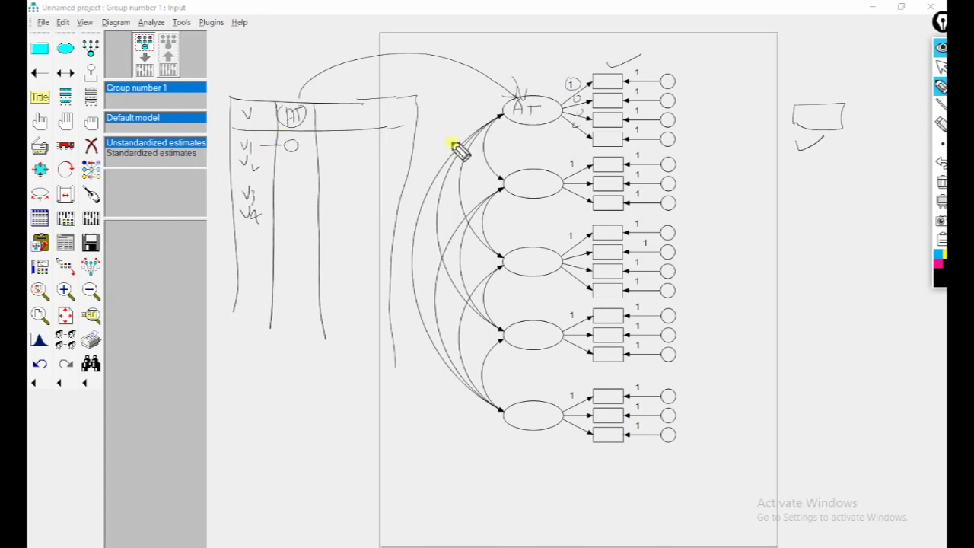
{"action": "mouse_move", "coordinate": [603, 76]}
{"action": "left_mouse_down"}
{"action": "mouse_move", "coordinate": [618, 85]}
{"action": "mouse_move", "coordinate": [615, 102]}
{"action": "left_mouse_up"}
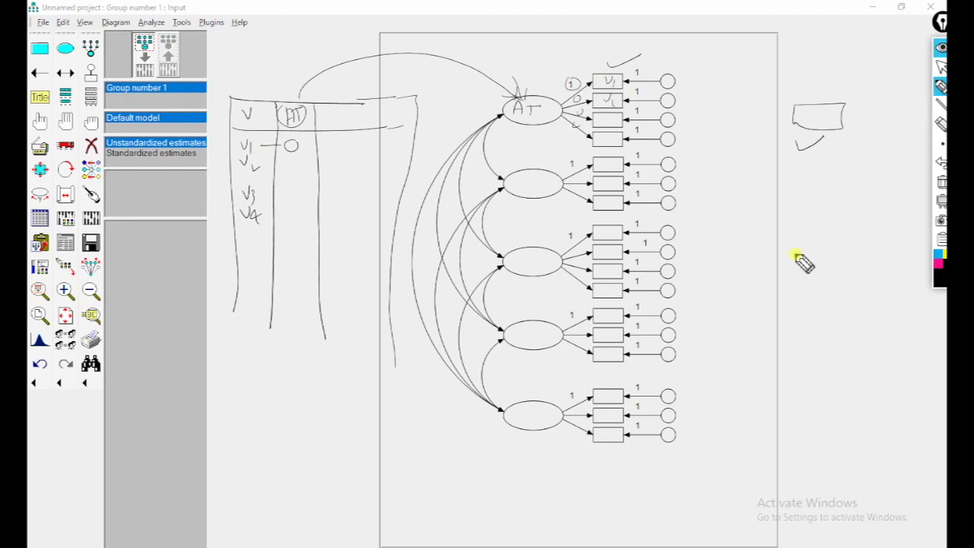
{"action": "left_click", "coordinate": [942, 183]}
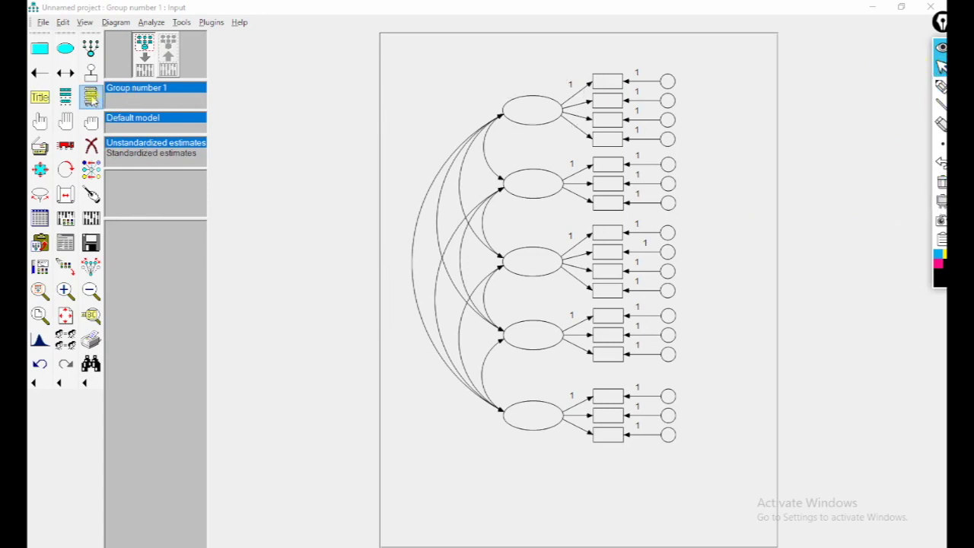
- Show the list of dataset variables beside the diagram, and try assigning AT1 to the first latent variable's top indicator
{"action": "left_click", "coordinate": [91, 97]}
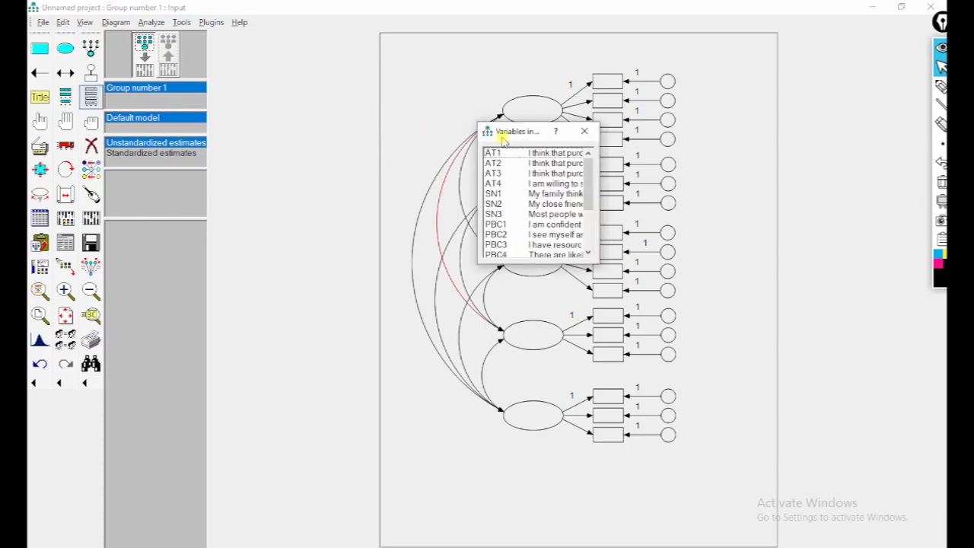
{"action": "left_click_drag", "start_coordinate": [525, 138], "coordinate": [659, 87]}
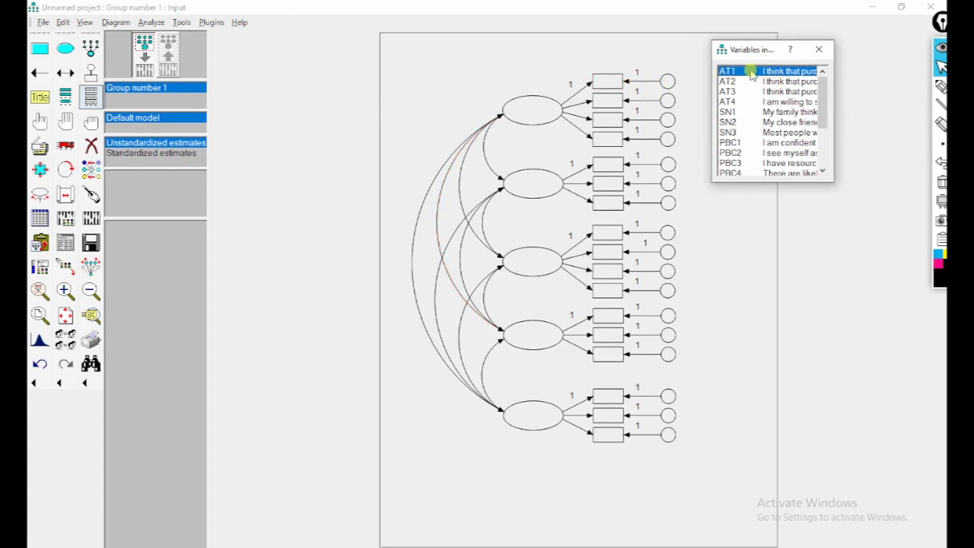
{"action": "left_click_drag", "start_coordinate": [748, 70], "coordinate": [604, 89]}
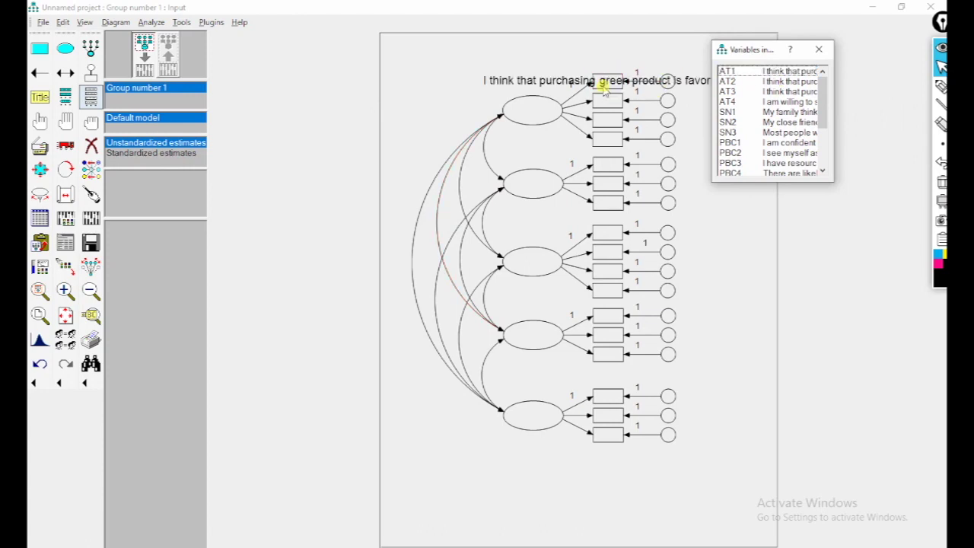
{"action": "left_click", "coordinate": [40, 364]}
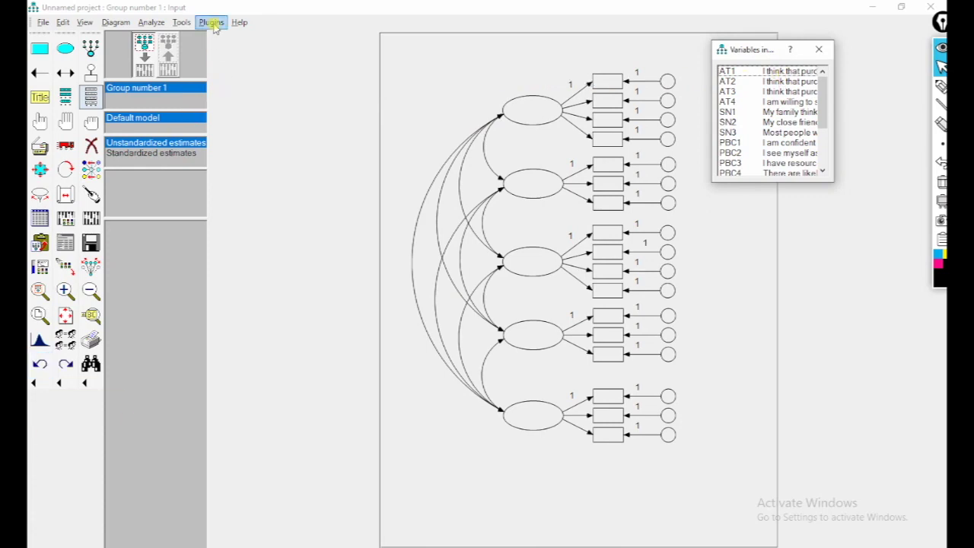
- Turn off the display of variable labels in the Interface Properties, apply the change and close the dialog
{"action": "left_click", "coordinate": [85, 23]}
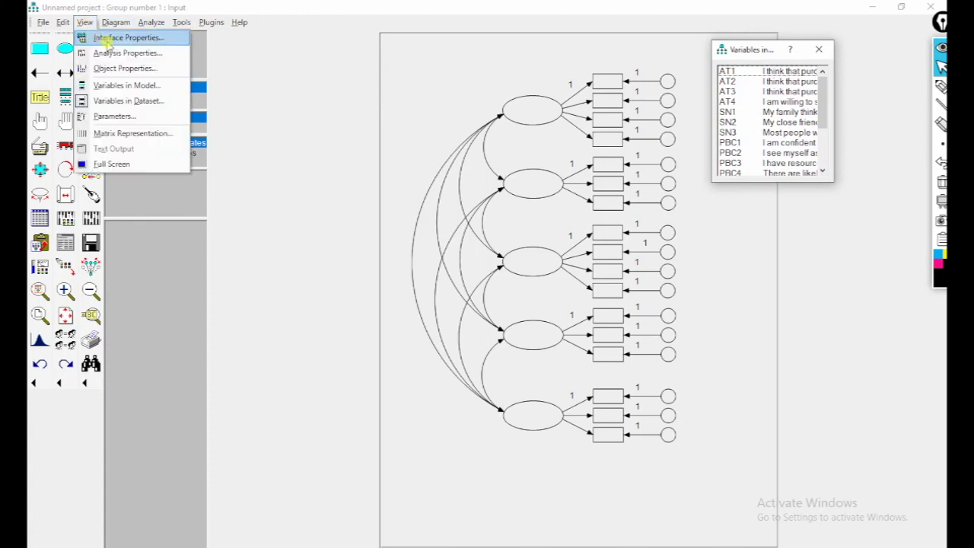
{"action": "left_click", "coordinate": [114, 40]}
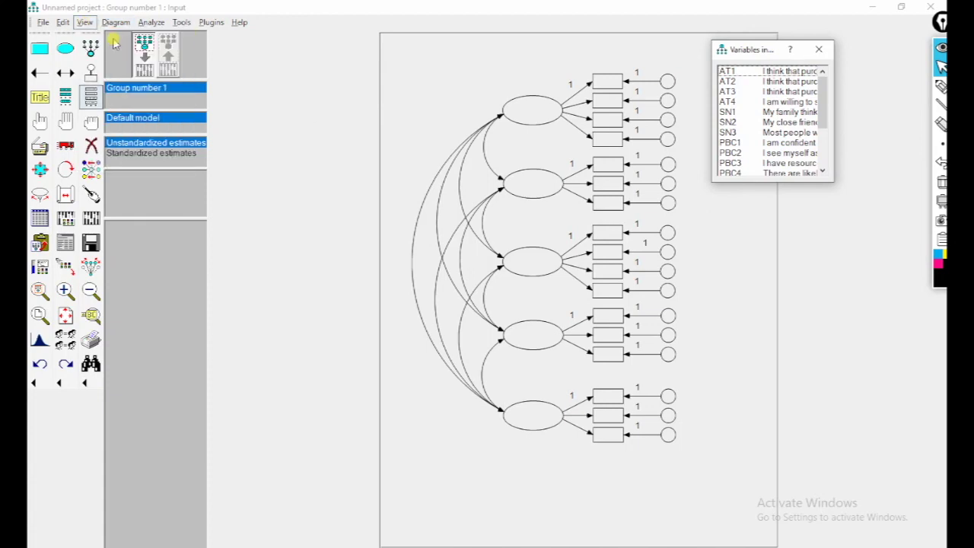
{"action": "left_click", "coordinate": [511, 148]}
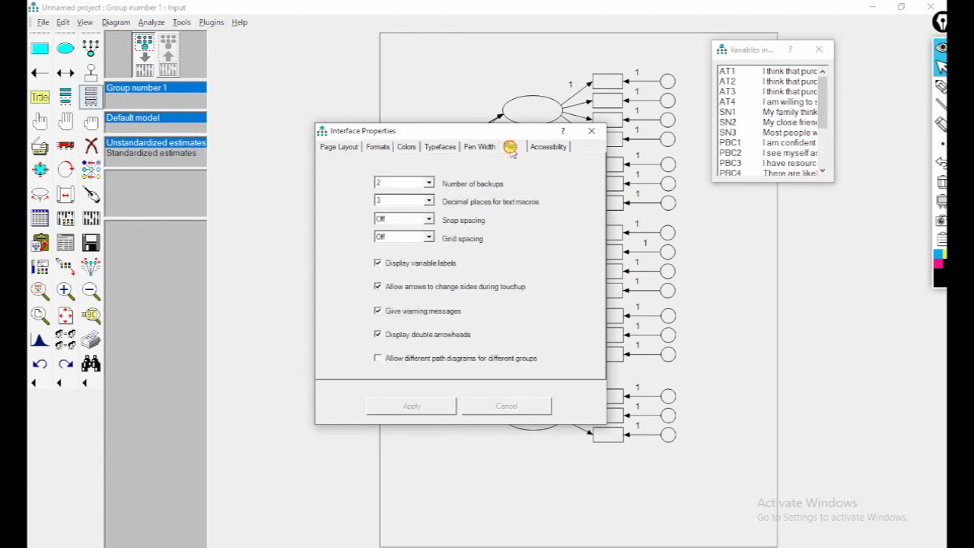
{"action": "left_click", "coordinate": [378, 264]}
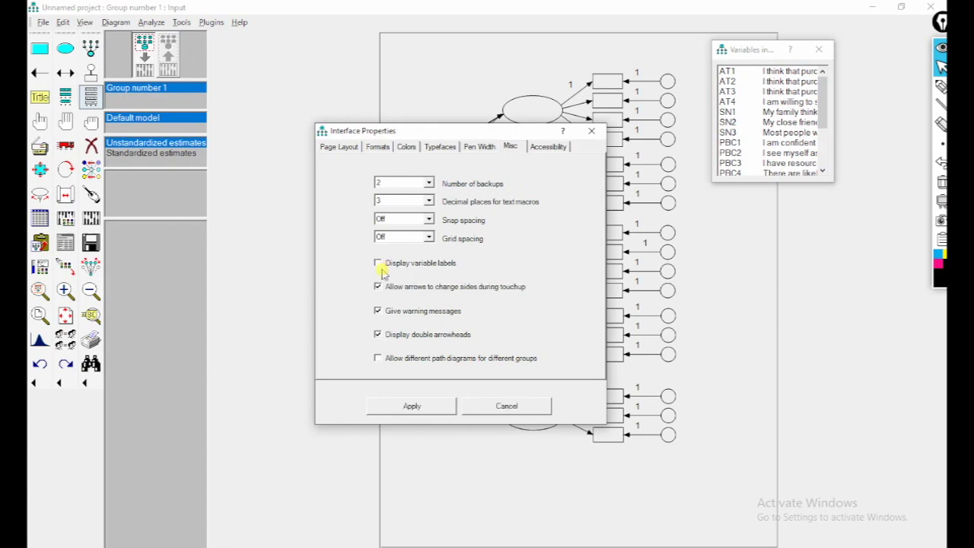
{"action": "left_click", "coordinate": [411, 406]}
{"action": "left_click", "coordinate": [591, 131]}
- Assign dataset variables AT1, AT2, AT3 and AT4 in order to the four indicators of the first latent variable
{"action": "left_click_drag", "start_coordinate": [737, 71], "coordinate": [606, 82]}
{"action": "left_click_drag", "start_coordinate": [737, 80], "coordinate": [612, 101]}
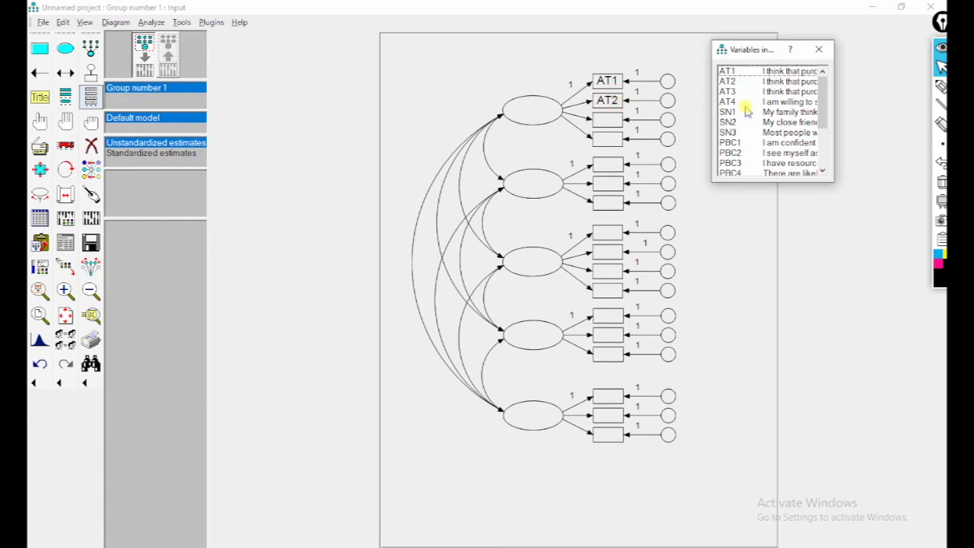
{"action": "left_click_drag", "start_coordinate": [735, 92], "coordinate": [606, 122]}
{"action": "left_click_drag", "start_coordinate": [730, 106], "coordinate": [613, 143]}
- Assign dataset variables SN1, SN2 and SN3 in order to the three indicators of the second latent variable
{"action": "left_click_drag", "start_coordinate": [728, 114], "coordinate": [607, 162]}
{"action": "left_click_drag", "start_coordinate": [729, 126], "coordinate": [602, 183]}
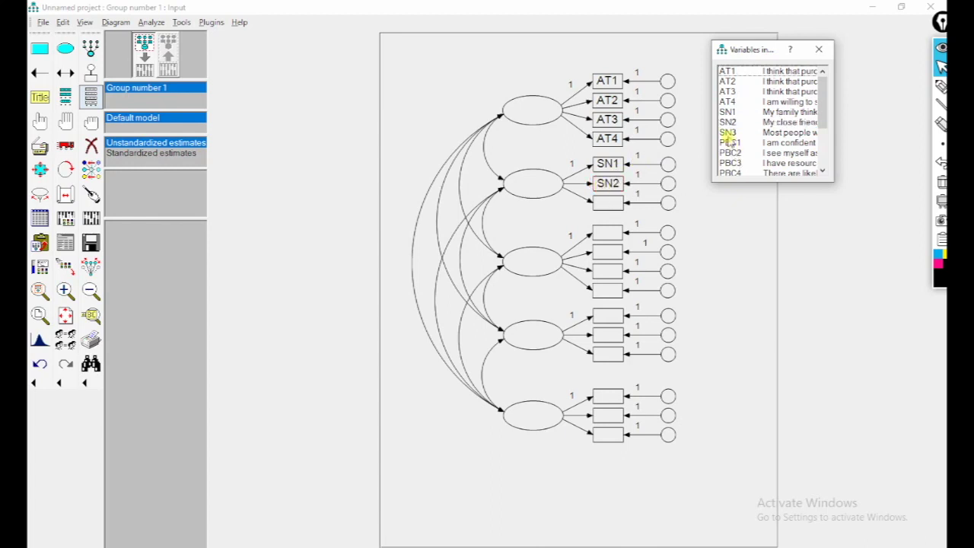
{"action": "left_click_drag", "start_coordinate": [729, 134], "coordinate": [607, 202]}
- Assign dataset variables PBC1, PBC2, PBC3 and PBC4 in order to the four indicators of the third latent variable
{"action": "left_click_drag", "start_coordinate": [738, 61], "coordinate": [732, 199]}
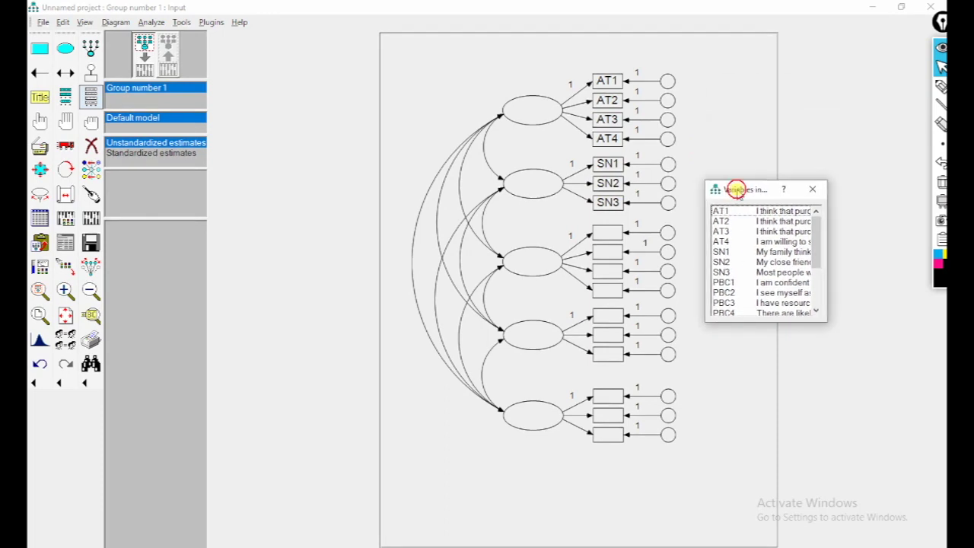
{"action": "scroll", "coordinate": [738, 272], "scroll_direction": "down", "scroll_amount": 1}
{"action": "left_click_drag", "start_coordinate": [725, 253], "coordinate": [598, 229]}
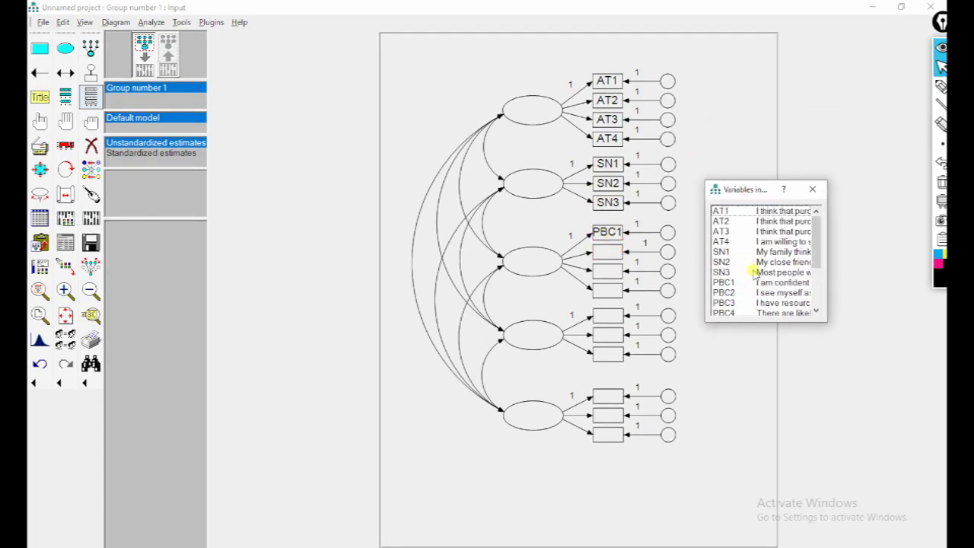
{"action": "left_click_drag", "start_coordinate": [727, 293], "coordinate": [608, 253]}
{"action": "left_click_drag", "start_coordinate": [743, 311], "coordinate": [616, 272]}
{"action": "scroll", "coordinate": [742, 284], "scroll_direction": "down", "scroll_amount": 1}
{"action": "left_click_drag", "start_coordinate": [735, 283], "coordinate": [609, 290]}
{"action": "scroll", "coordinate": [742, 297], "scroll_direction": "down", "scroll_amount": 2}
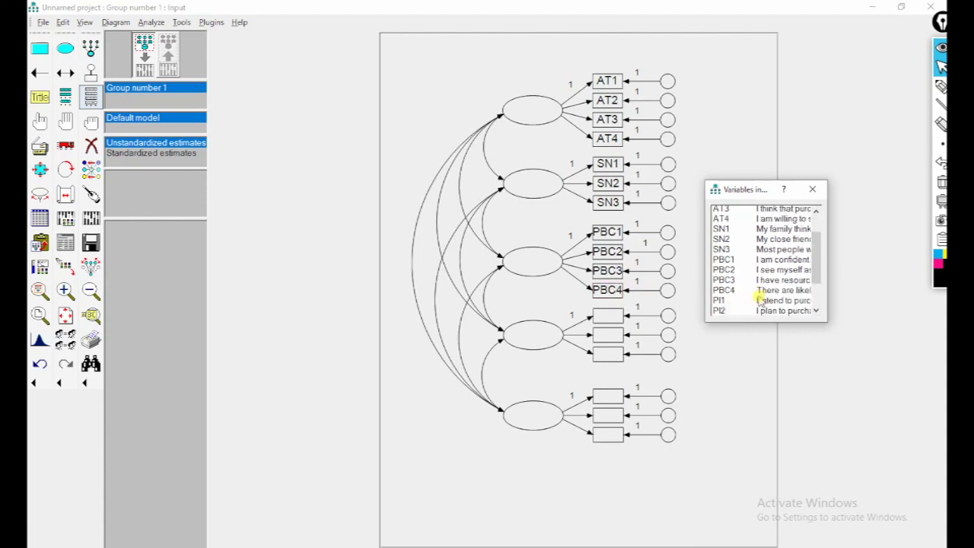
- Assign dataset variables PI1, PI2 and PI3 in order to the three indicators of the fourth latent variable
{"action": "left_click_drag", "start_coordinate": [723, 267], "coordinate": [621, 319]}
{"action": "scroll", "coordinate": [753, 304], "scroll_direction": "down", "scroll_amount": 2}
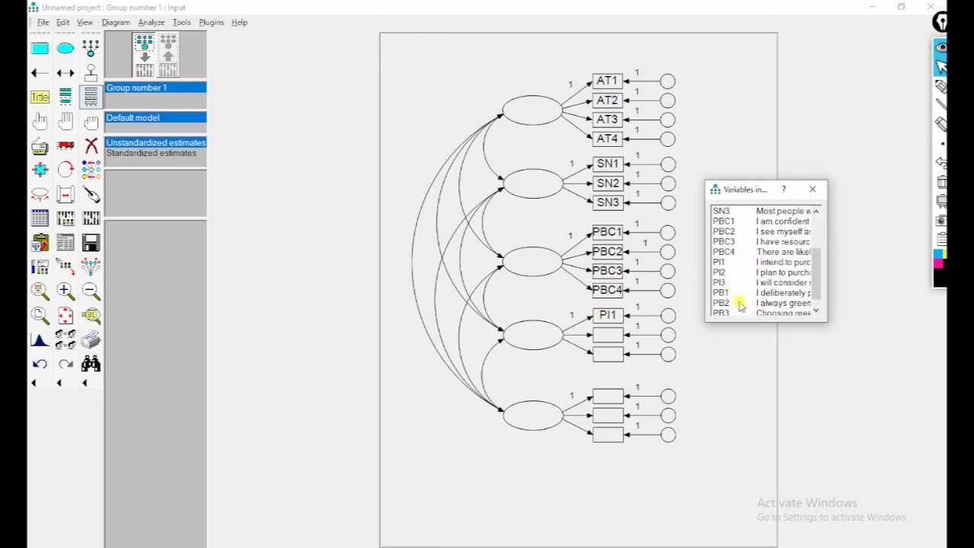
{"action": "left_click_drag", "start_coordinate": [726, 274], "coordinate": [609, 334]}
{"action": "scroll", "coordinate": [737, 303], "scroll_direction": "down", "scroll_amount": 2}
{"action": "scroll", "coordinate": [737, 303], "scroll_direction": "down", "scroll_amount": 1}
{"action": "left_click_drag", "start_coordinate": [732, 272], "coordinate": [613, 354]}
- Assign dataset variables PB1, PB2 and PB3 in order to the fifth latent variable's indicators and close the variable list
{"action": "scroll", "coordinate": [744, 285], "scroll_direction": "down", "scroll_amount": 3}
{"action": "left_click_drag", "start_coordinate": [723, 283], "coordinate": [606, 397]}
{"action": "scroll", "coordinate": [727, 308], "scroll_direction": "down", "scroll_amount": 2}
{"action": "scroll", "coordinate": [727, 307], "scroll_direction": "down", "scroll_amount": 1}
{"action": "left_click_drag", "start_coordinate": [723, 294], "coordinate": [603, 416]}
{"action": "scroll", "coordinate": [736, 285], "scroll_direction": "down", "scroll_amount": 2}
{"action": "scroll", "coordinate": [738, 291], "scroll_direction": "down", "scroll_amount": 3}
{"action": "left_click_drag", "start_coordinate": [729, 305], "coordinate": [610, 438]}
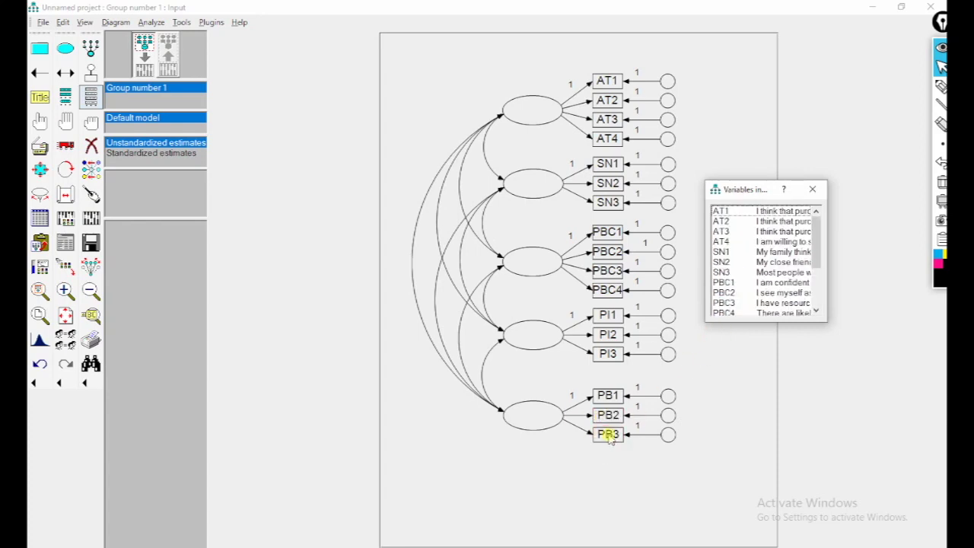
{"action": "left_click", "coordinate": [812, 189]}
- Open the object properties of the first latent variable and place the dialog clear of the path diagram
{"action": "right_click", "coordinate": [533, 112]}
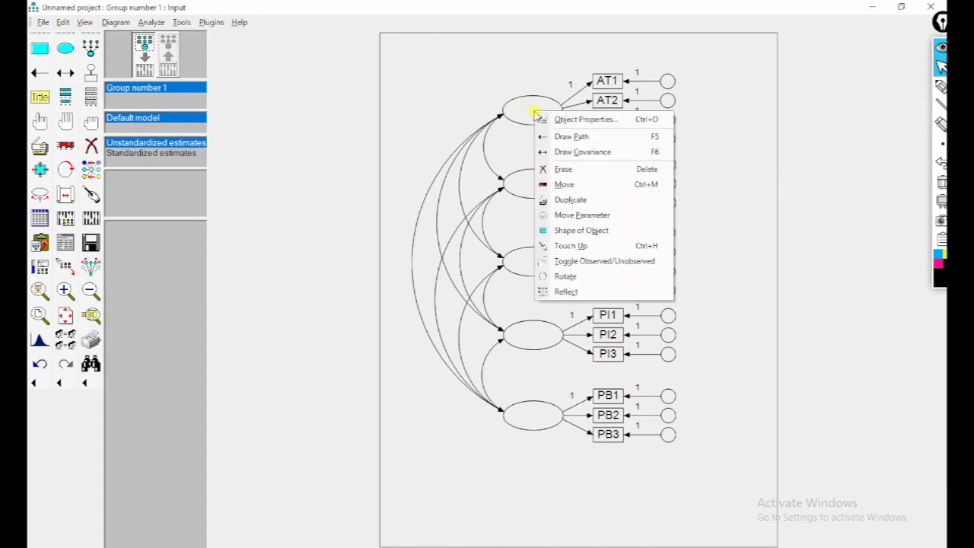
{"action": "left_click", "coordinate": [555, 119]}
{"action": "left_click_drag", "start_coordinate": [439, 189], "coordinate": [223, 168]}
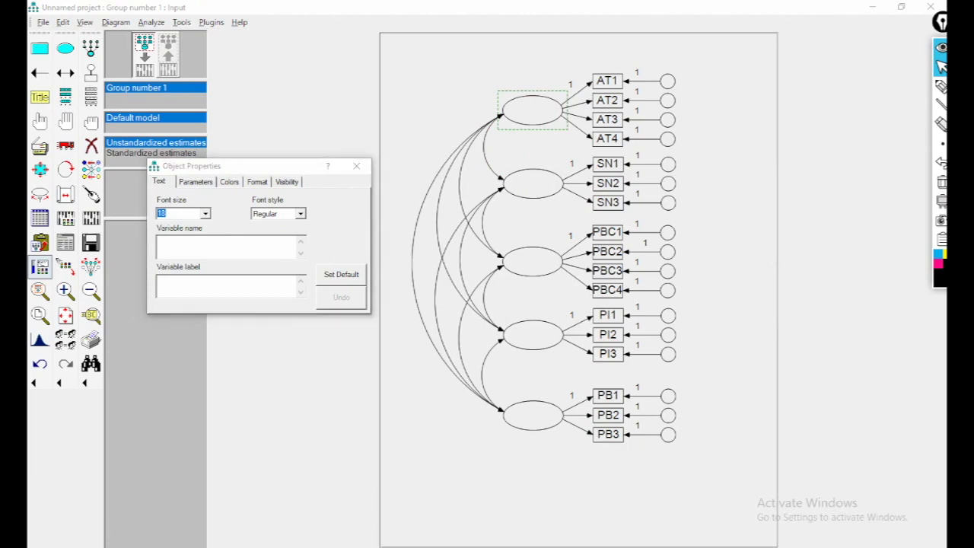
- Switch to Concpt of CFA & SEM.pdf in Adobe Acrobat Reader and copy the factor name Attitude from its diagram
{"action": "left_click", "coordinate": [381, 505]}
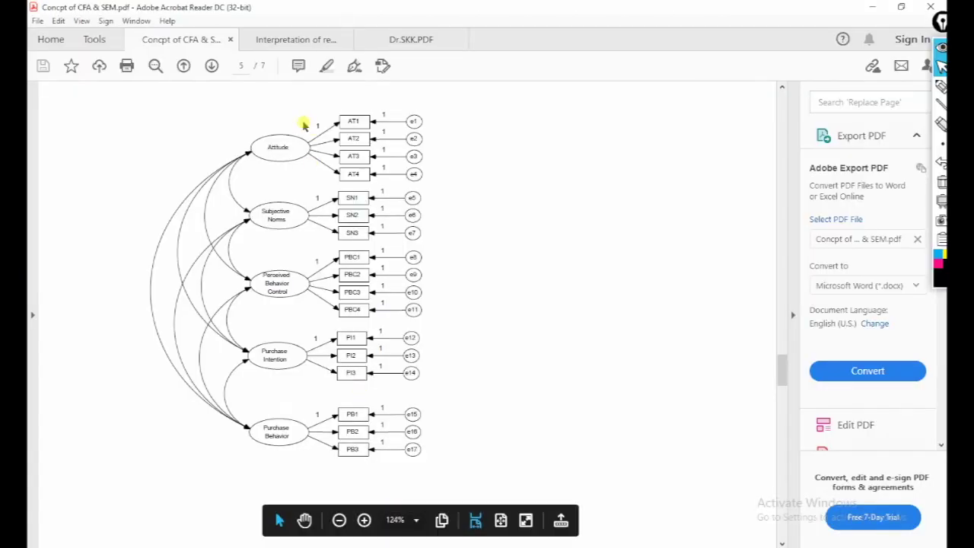
{"action": "mouse_move", "coordinate": [290, 148]}
{"action": "left_mouse_down"}
{"action": "mouse_move", "coordinate": [257, 144]}
{"action": "mouse_move", "coordinate": [273, 144]}
{"action": "left_mouse_up"}
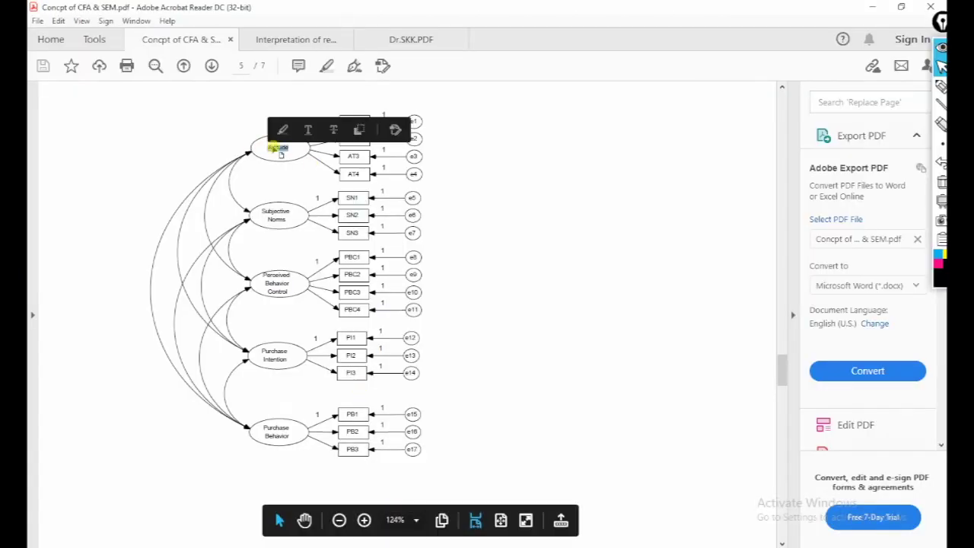
{"action": "right_click", "coordinate": [281, 152]}
{"action": "left_click", "coordinate": [302, 161]}
- Return to Amos, paste Attitude as the first latent variable's name and set its font size to 12
{"action": "left_click", "coordinate": [548, 520]}
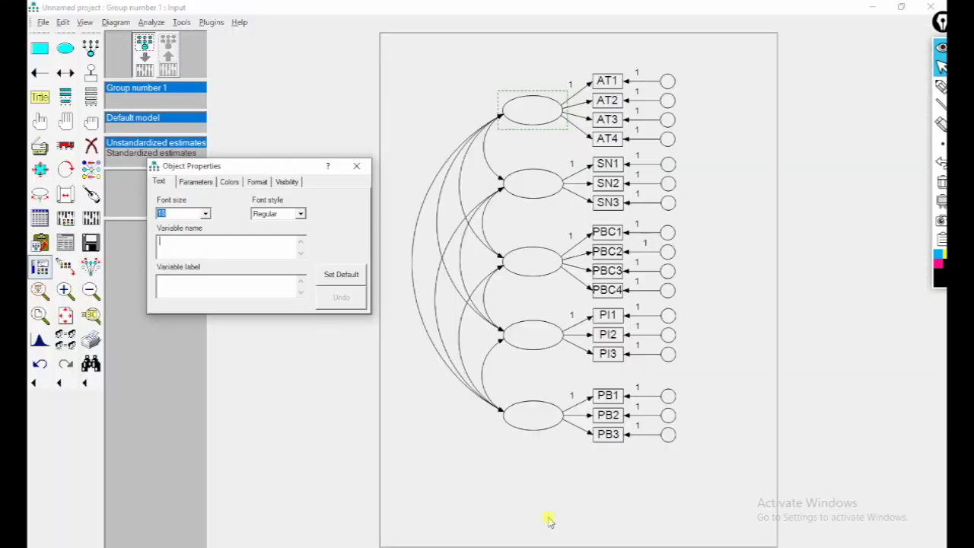
{"action": "right_click", "coordinate": [163, 243]}
{"action": "left_click", "coordinate": [192, 298]}
{"action": "left_click", "coordinate": [206, 215]}
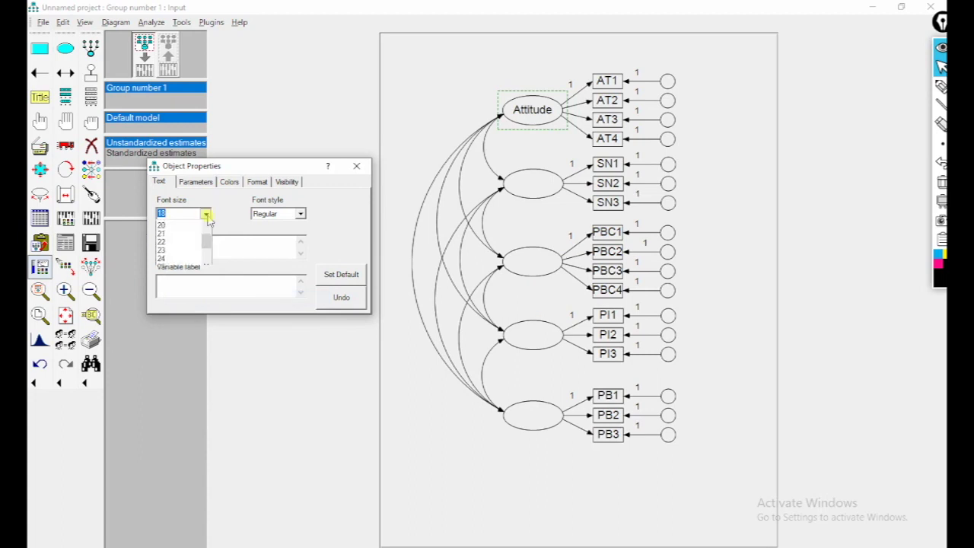
{"action": "mouse_move", "coordinate": [207, 242]}
{"action": "left_mouse_down"}
{"action": "mouse_move", "coordinate": [207, 227]}
{"action": "mouse_move", "coordinate": [211, 242]}
{"action": "left_mouse_up"}
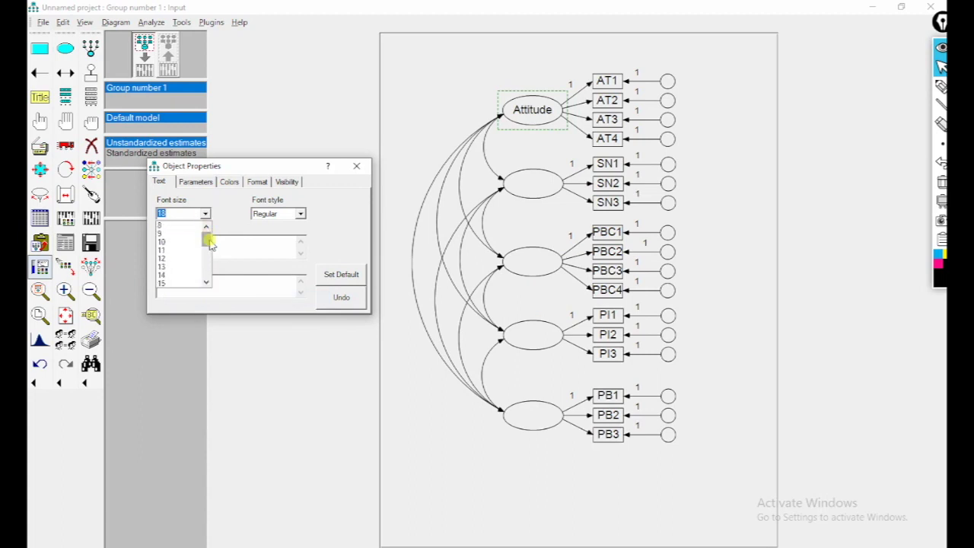
{"action": "left_click", "coordinate": [169, 258]}
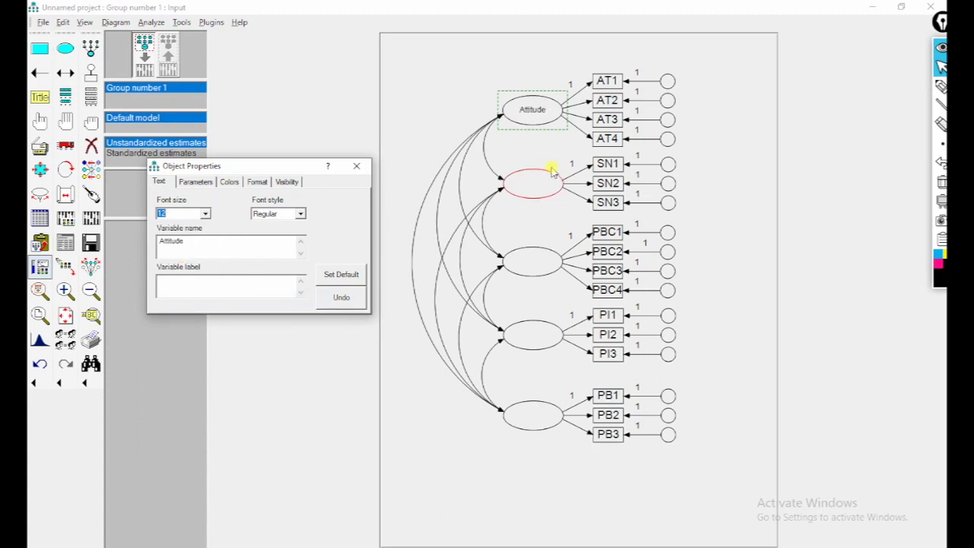
- Select the second latent variable and copy the factor name Subjective Norms from the diagram in Concpt of CFA & SEM.pdf
{"action": "left_click", "coordinate": [533, 188]}
{"action": "mouse_move", "coordinate": [465, 474]}
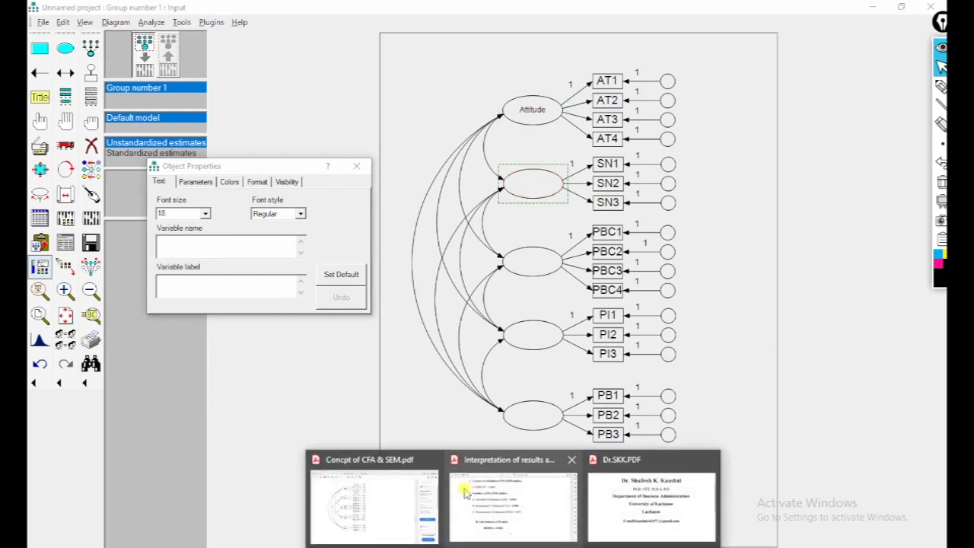
{"action": "left_click", "coordinate": [390, 515]}
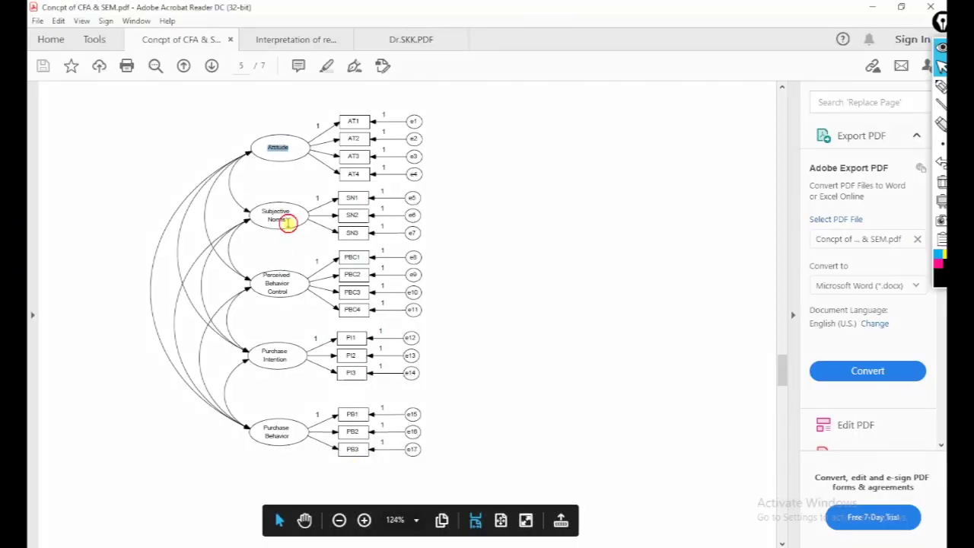
{"action": "left_click_drag", "start_coordinate": [288, 222], "coordinate": [253, 211]}
{"action": "right_click", "coordinate": [288, 220]}
{"action": "left_click", "coordinate": [308, 226]}
- Return to Amos, paste Subjective Norms as the second latent variable's name and set its font size to 12
{"action": "key", "text": "alt+Tab"}
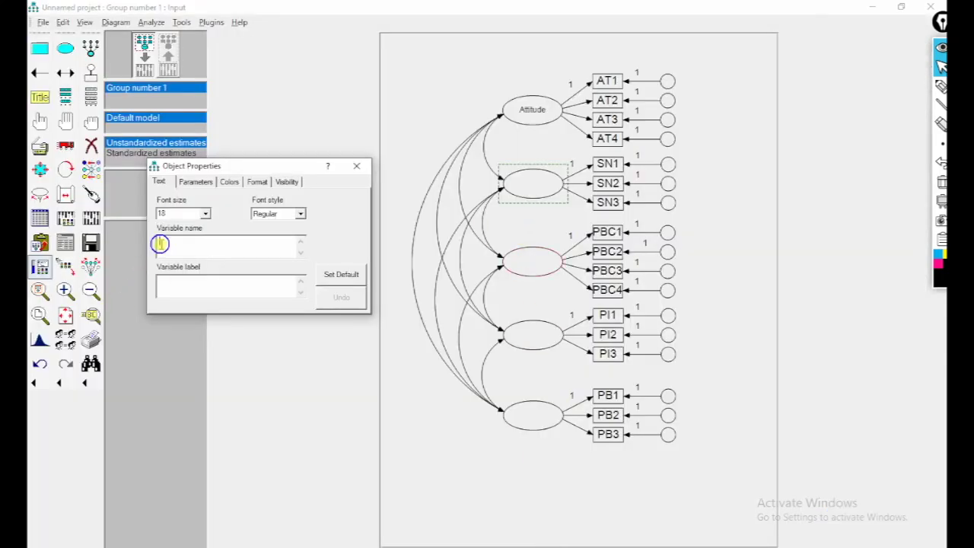
{"action": "right_click", "coordinate": [160, 244]}
{"action": "left_click", "coordinate": [186, 299]}
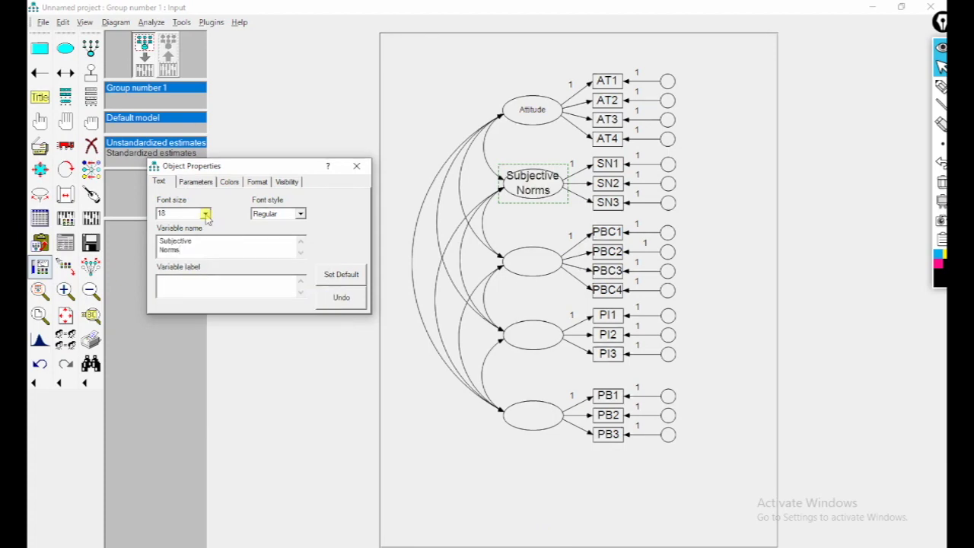
{"action": "left_click", "coordinate": [205, 213]}
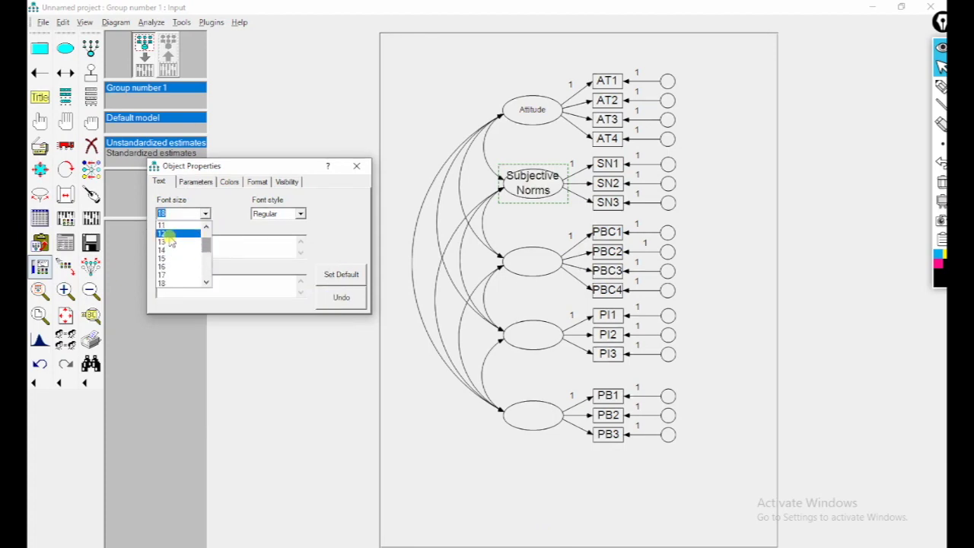
{"action": "left_click", "coordinate": [169, 242]}
- Select the third latent variable and copy the factor name Perceived Behavior Control from the diagram in Concpt of CFA & SEM.pdf
{"action": "left_click", "coordinate": [533, 261]}
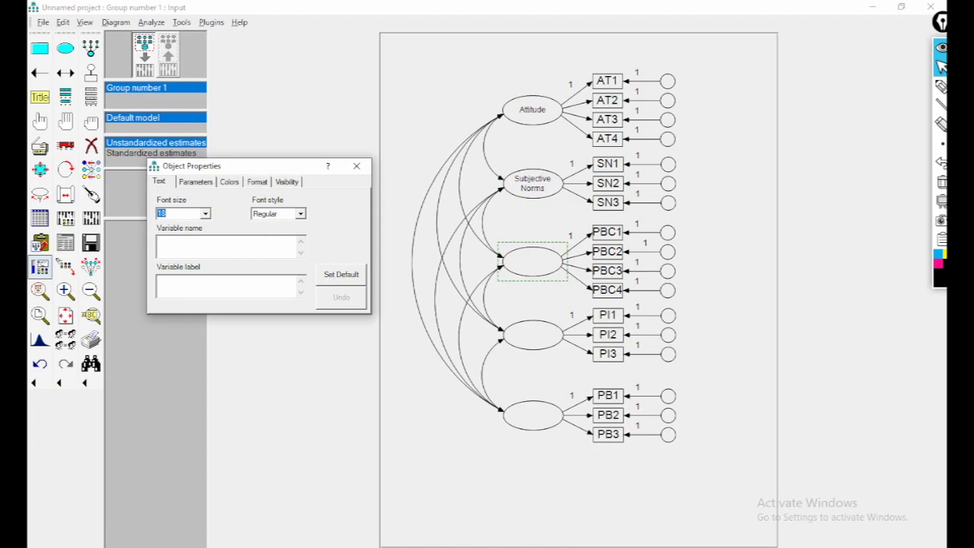
{"action": "key", "text": "alt+Tab"}
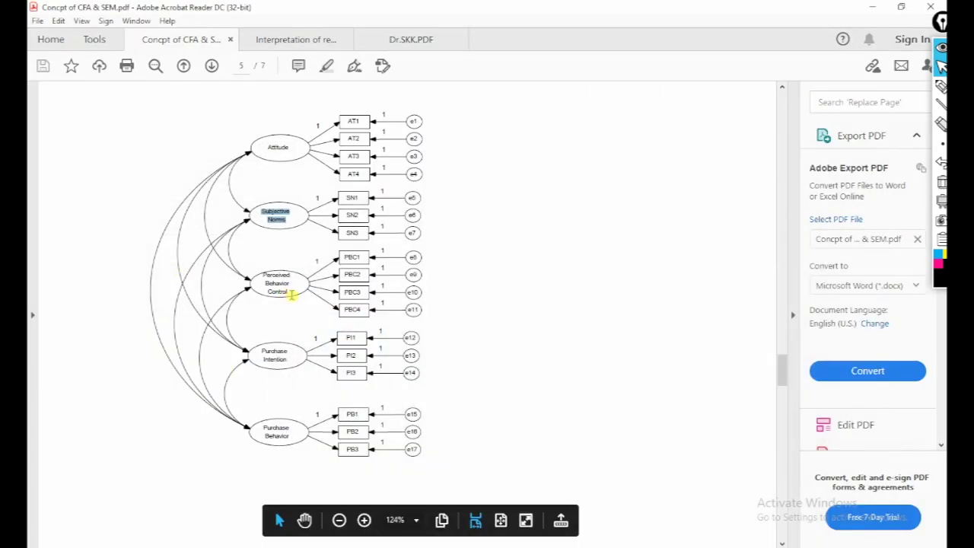
{"action": "left_click_drag", "start_coordinate": [291, 296], "coordinate": [264, 275]}
{"action": "right_click", "coordinate": [279, 281]}
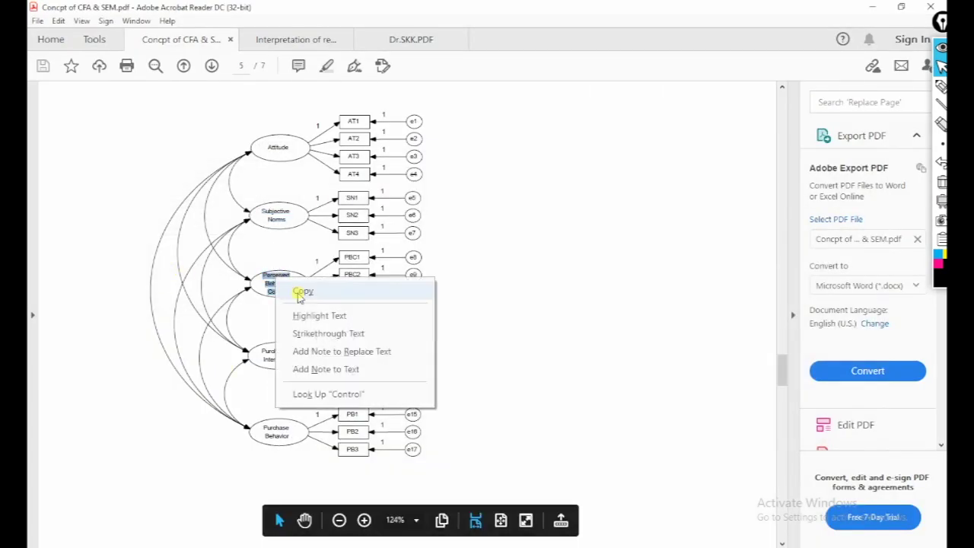
{"action": "left_click", "coordinate": [303, 291]}
- Return to Amos, paste Perceived Behavior Control as the third latent variable's name and set its font size to 12
{"action": "key", "text": "alt+Tab"}
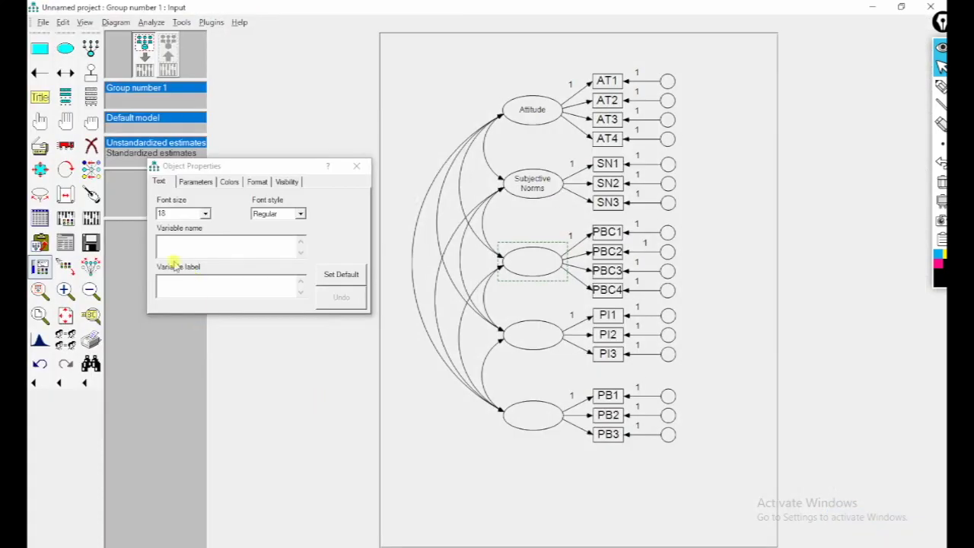
{"action": "left_click", "coordinate": [170, 242]}
{"action": "right_click", "coordinate": [170, 243]}
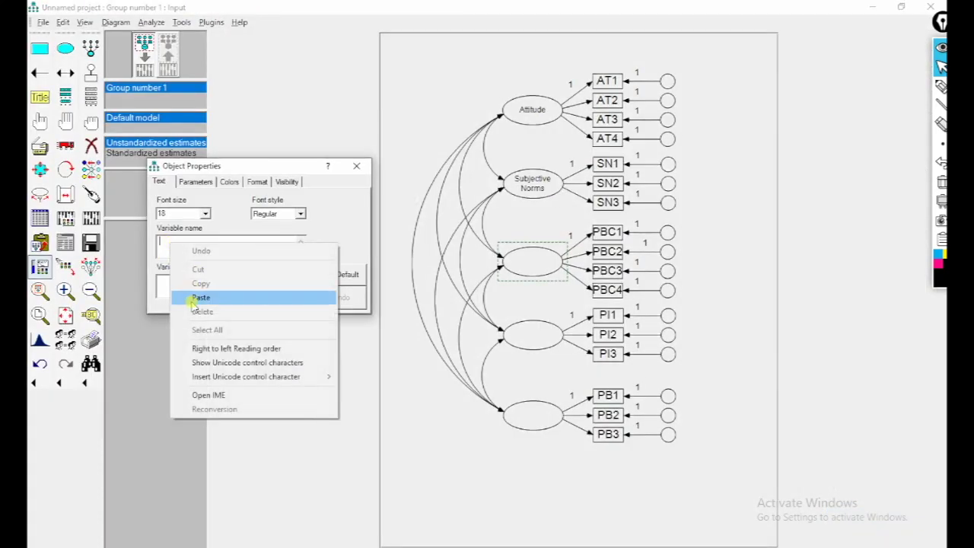
{"action": "left_click", "coordinate": [199, 298]}
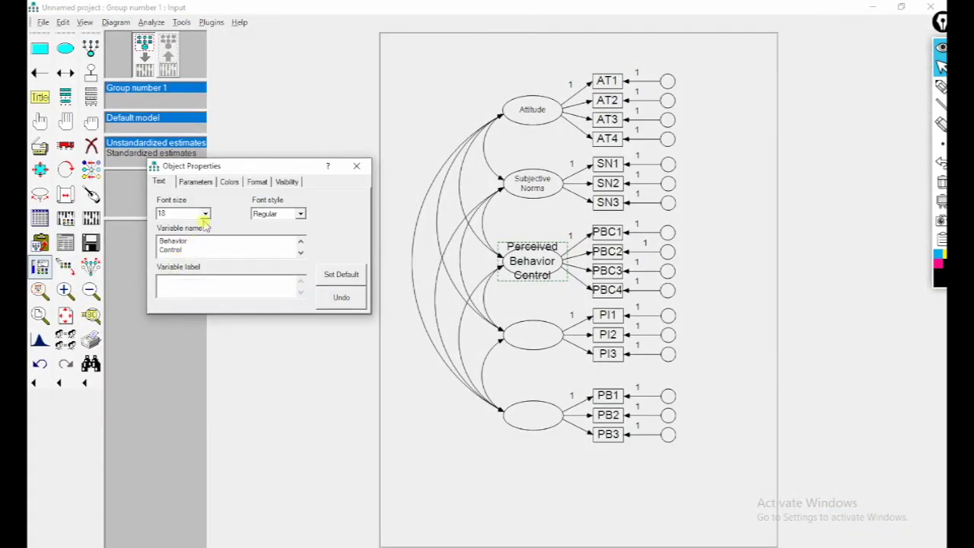
{"action": "left_click", "coordinate": [205, 214]}
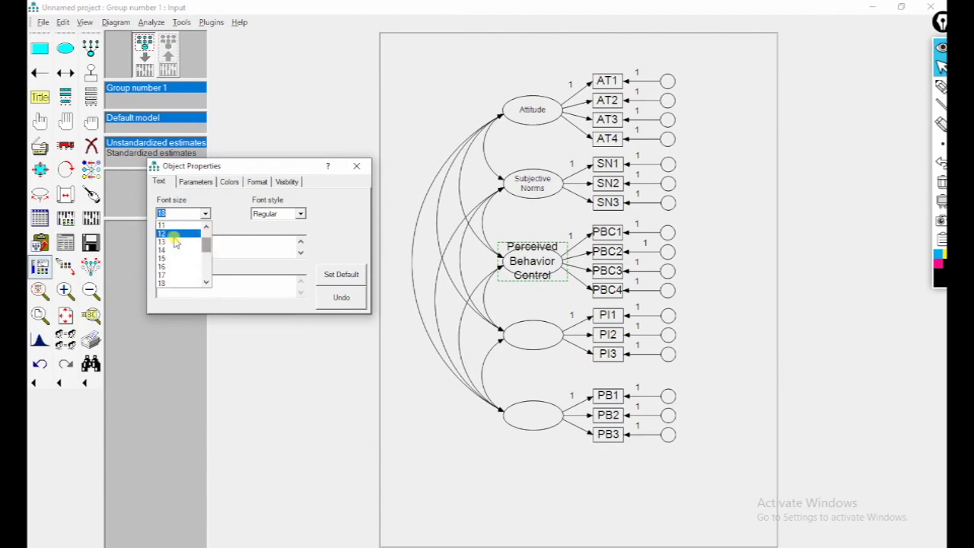
{"action": "left_click", "coordinate": [175, 234]}
- Select the fourth latent variable and copy the factor name Purchase Intention from the diagram in Concpt of CFA & SEM.pdf
{"action": "left_click", "coordinate": [537, 338]}
{"action": "left_click", "coordinate": [543, 545]}
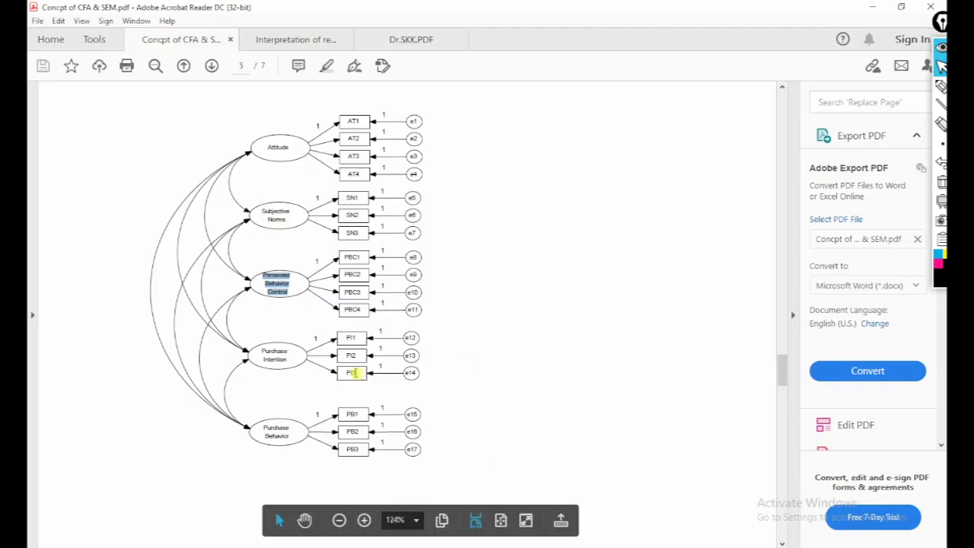
{"action": "left_click_drag", "start_coordinate": [272, 350], "coordinate": [286, 361]}
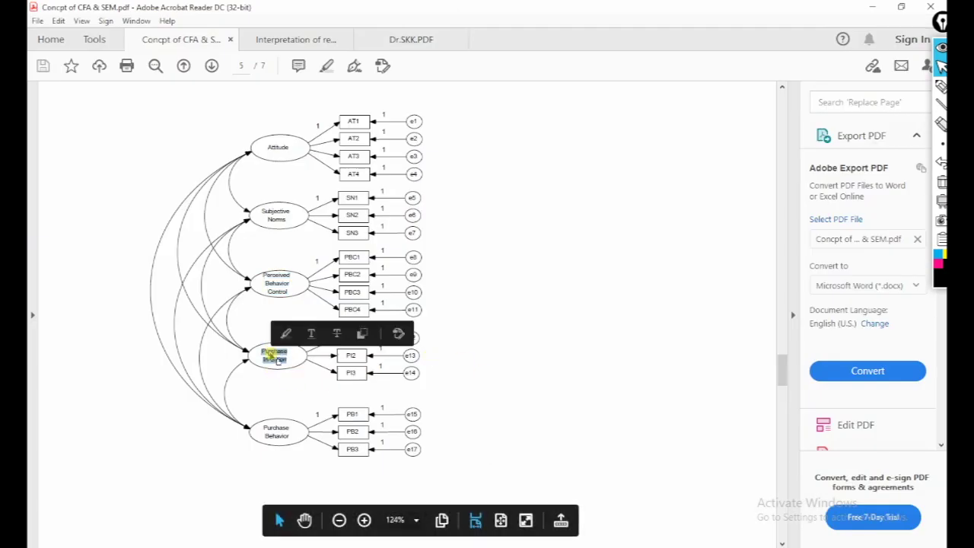
{"action": "right_click", "coordinate": [282, 357]}
{"action": "left_click", "coordinate": [295, 368]}
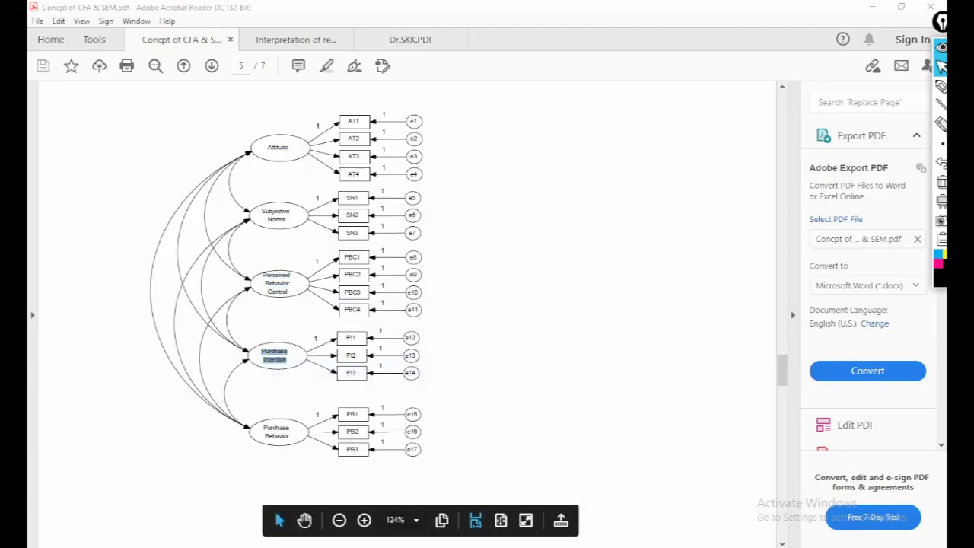
- Return to Amos, paste Purchase Intention as the fourth latent variable's name and set its font size to 12
{"action": "key", "text": "alt+Tab"}
{"action": "left_click", "coordinate": [168, 246]}
{"action": "right_click", "coordinate": [168, 245]}
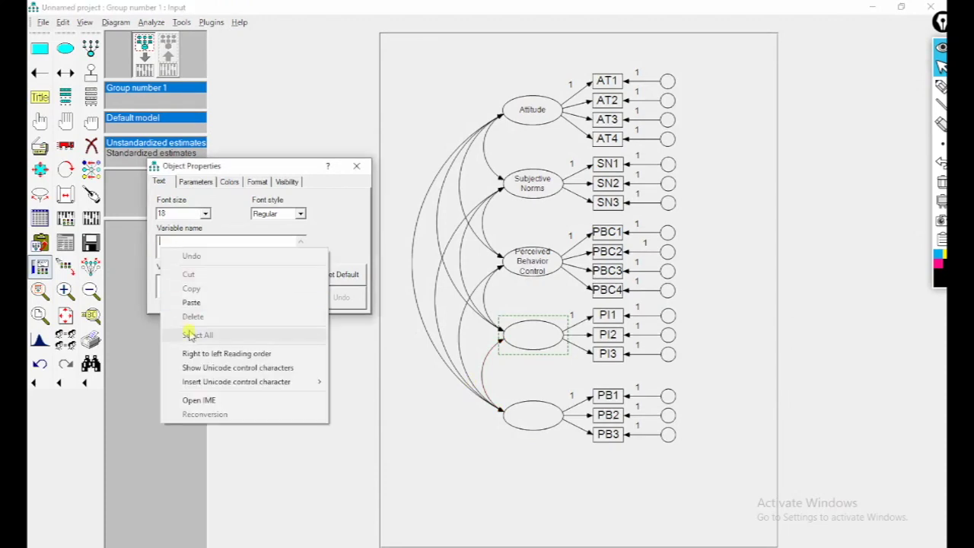
{"action": "left_click", "coordinate": [191, 300]}
{"action": "left_click", "coordinate": [206, 215]}
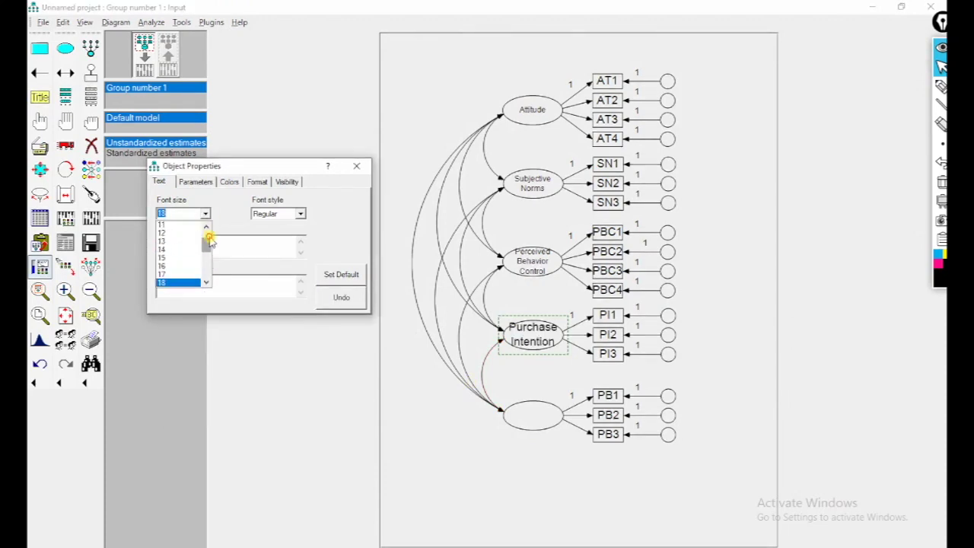
{"action": "left_click", "coordinate": [172, 233]}
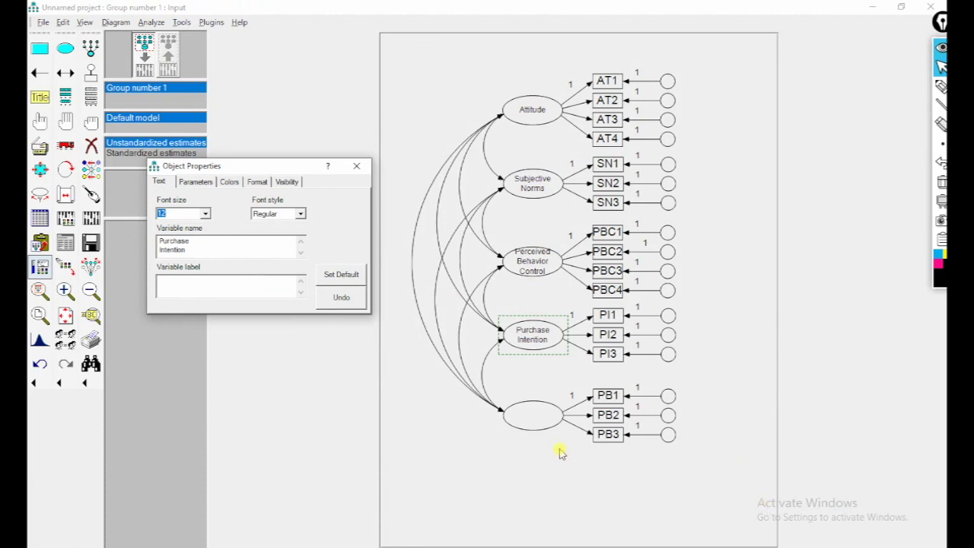
- Select the fifth latent variable and copy the factor name Purchase Behavior from the diagram in Concpt of CFA & SEM.pdf
{"action": "left_click", "coordinate": [524, 409]}
{"action": "key", "text": "alt+Tab"}
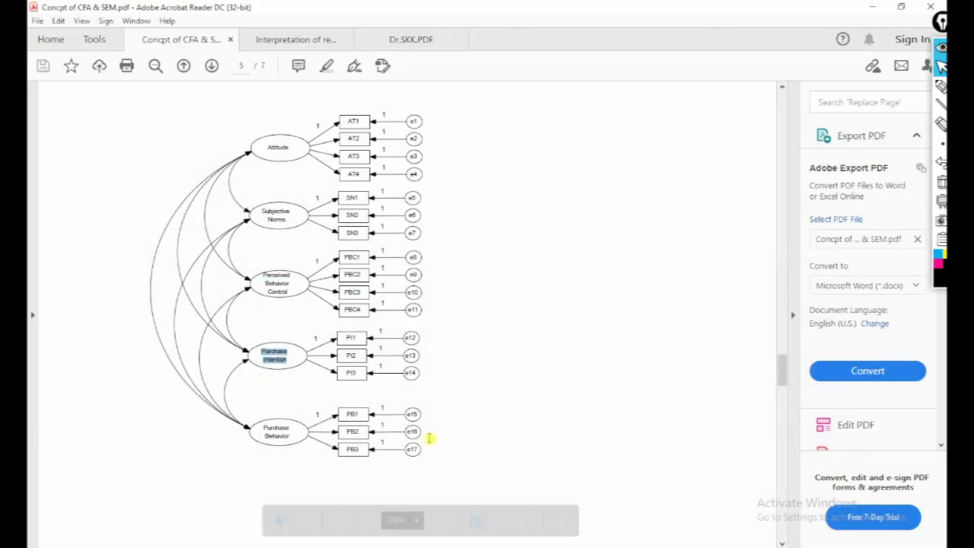
{"action": "left_click_drag", "start_coordinate": [289, 440], "coordinate": [268, 424]}
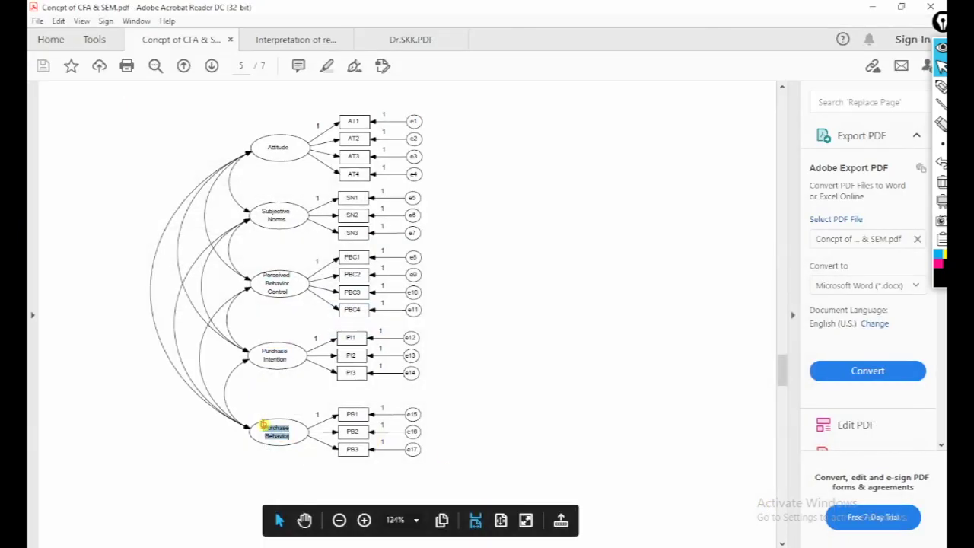
{"action": "right_click", "coordinate": [268, 424]}
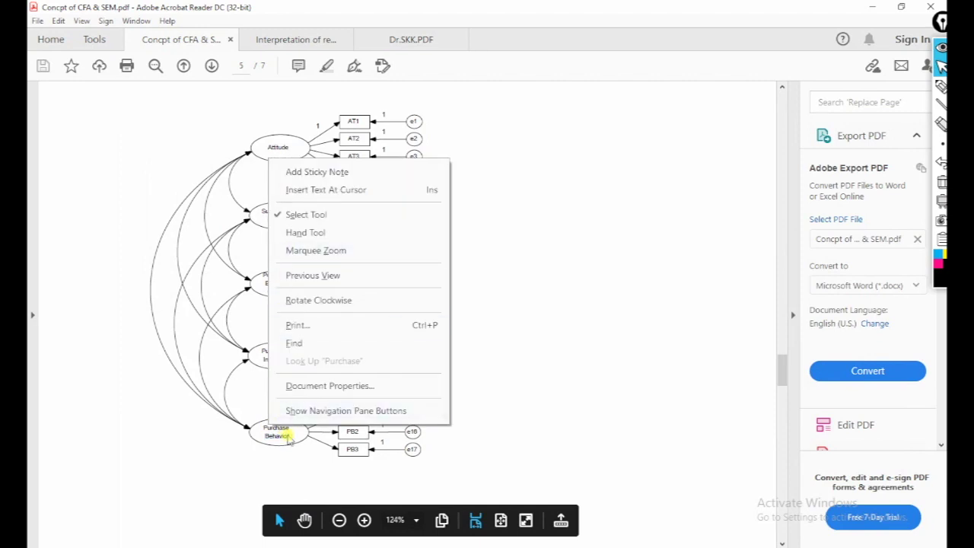
{"action": "left_click", "coordinate": [293, 439]}
{"action": "left_click_drag", "start_coordinate": [286, 430], "coordinate": [269, 420]}
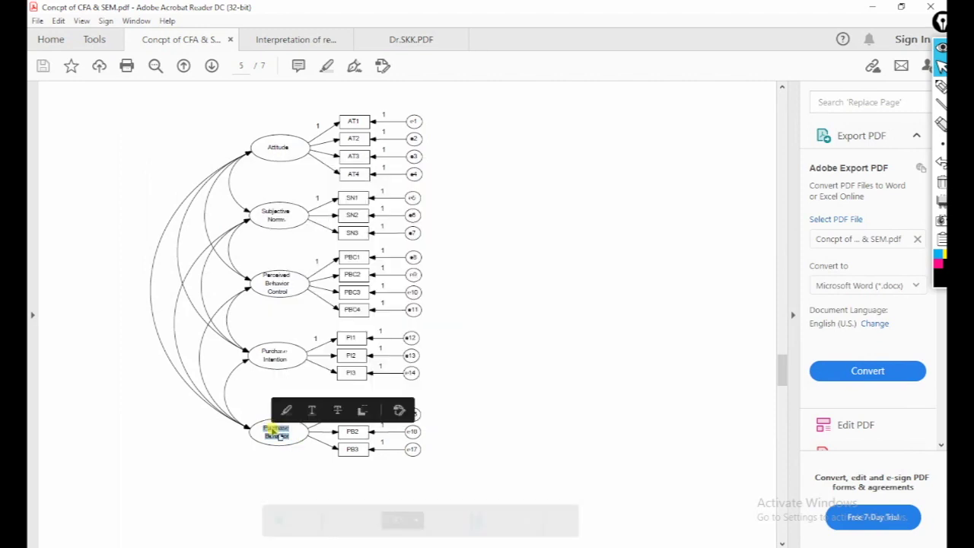
{"action": "right_click", "coordinate": [274, 428]}
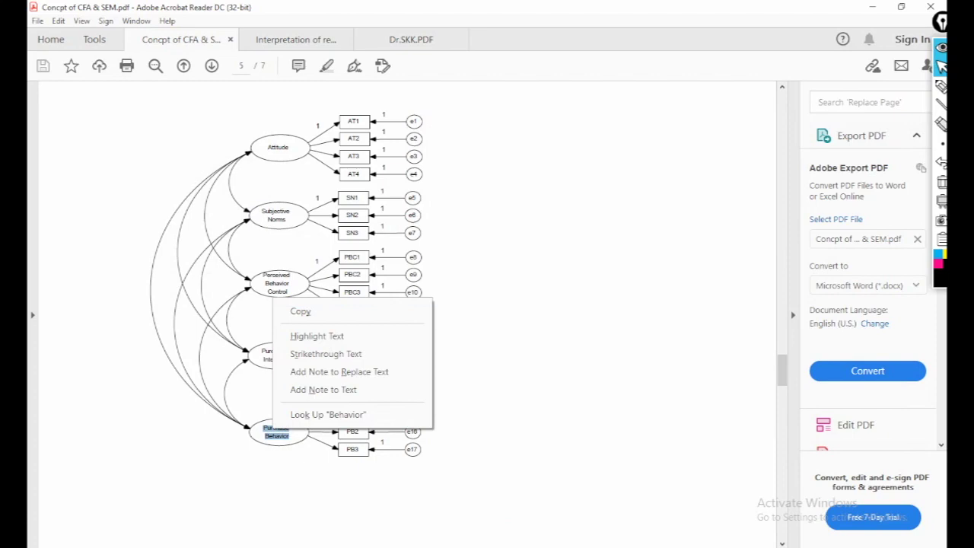
{"action": "key", "text": "Escape"}
- Return to Amos, paste the copied factor name as the fifth latent variable's name and set its font size to 12
{"action": "right_click", "coordinate": [544, 547]}
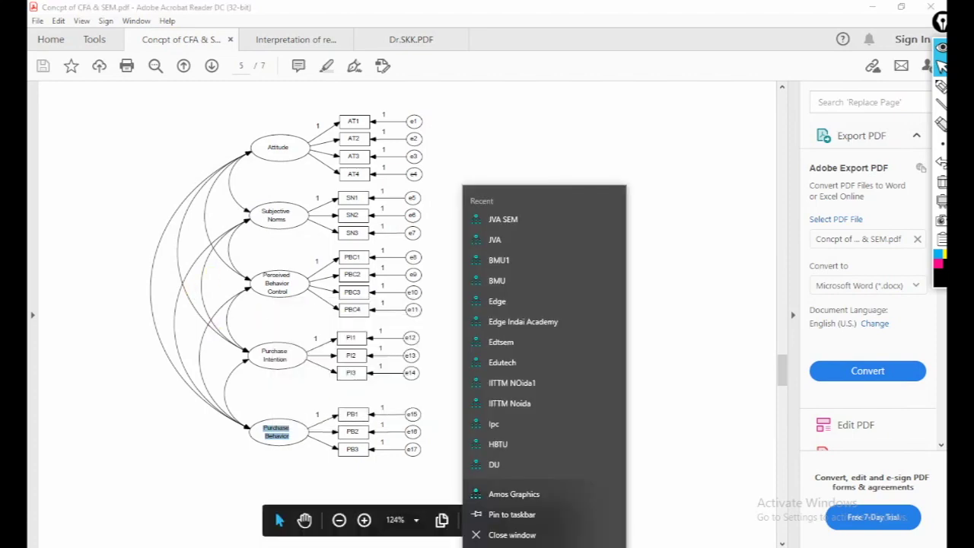
{"action": "left_click", "coordinate": [544, 547]}
{"action": "right_click", "coordinate": [164, 243]}
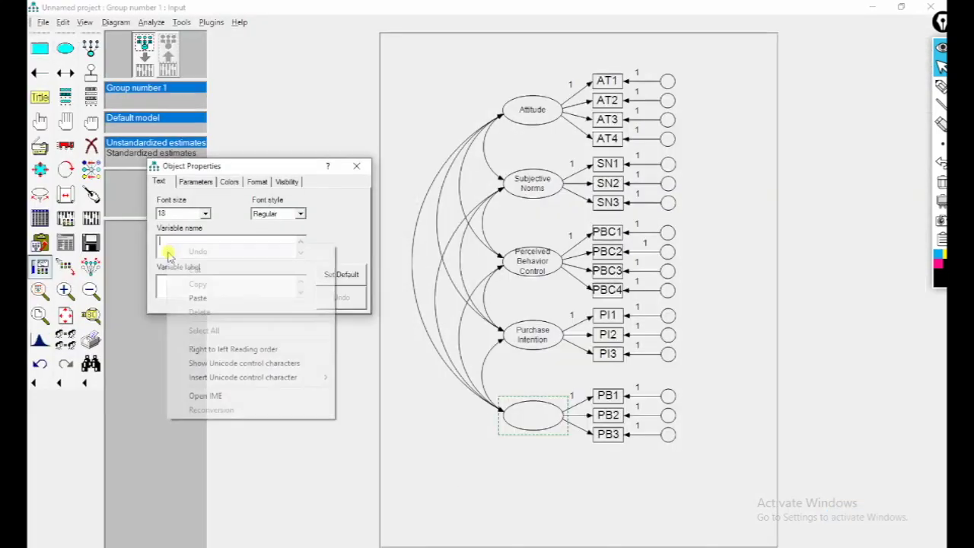
{"action": "left_click", "coordinate": [197, 298]}
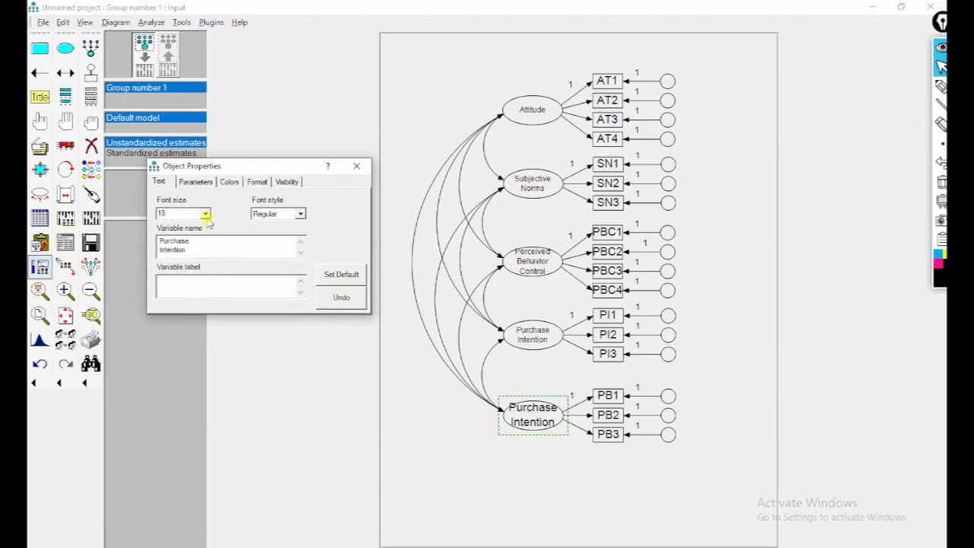
{"action": "left_click", "coordinate": [205, 214]}
{"action": "scroll", "coordinate": [206, 236], "scroll_direction": "up", "scroll_amount": 2}
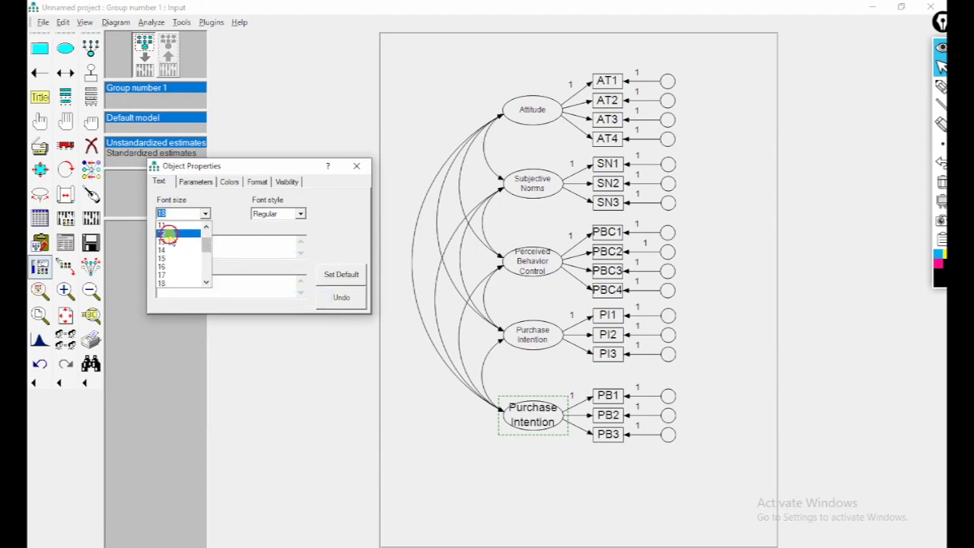
{"action": "left_click", "coordinate": [170, 236]}
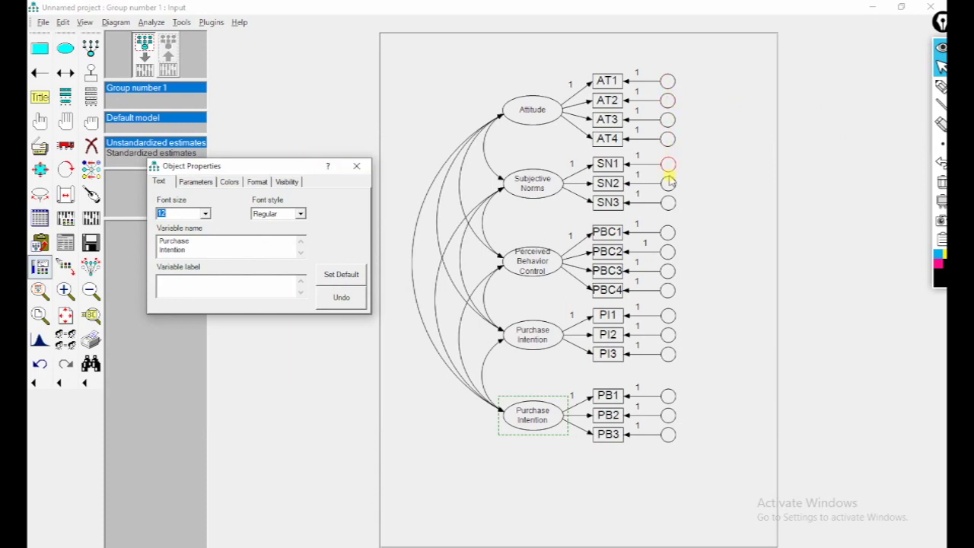
{"action": "left_click", "coordinate": [356, 166]}
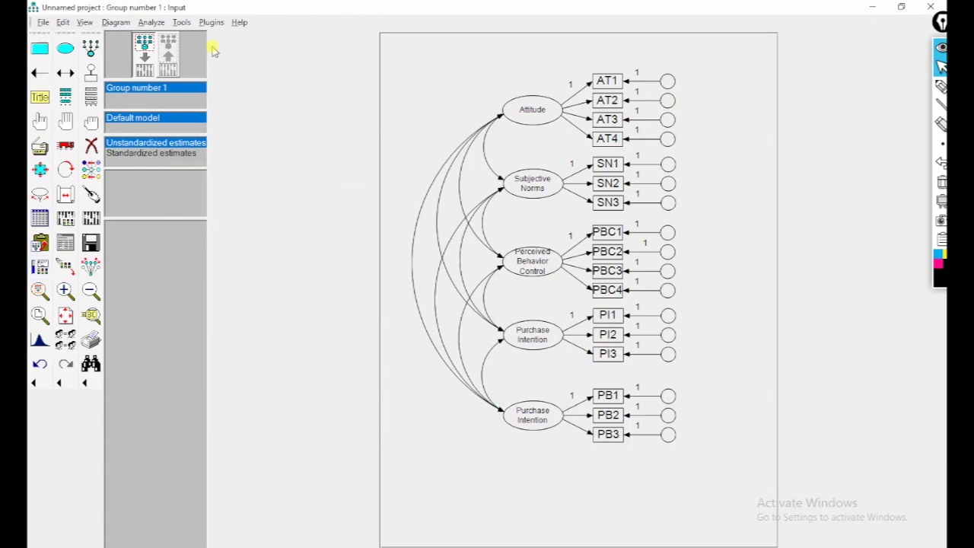
- Name the unobserved error variables automatically as e1 to e17 and include standardized estimates in the analysis output
{"action": "left_click", "coordinate": [211, 23]}
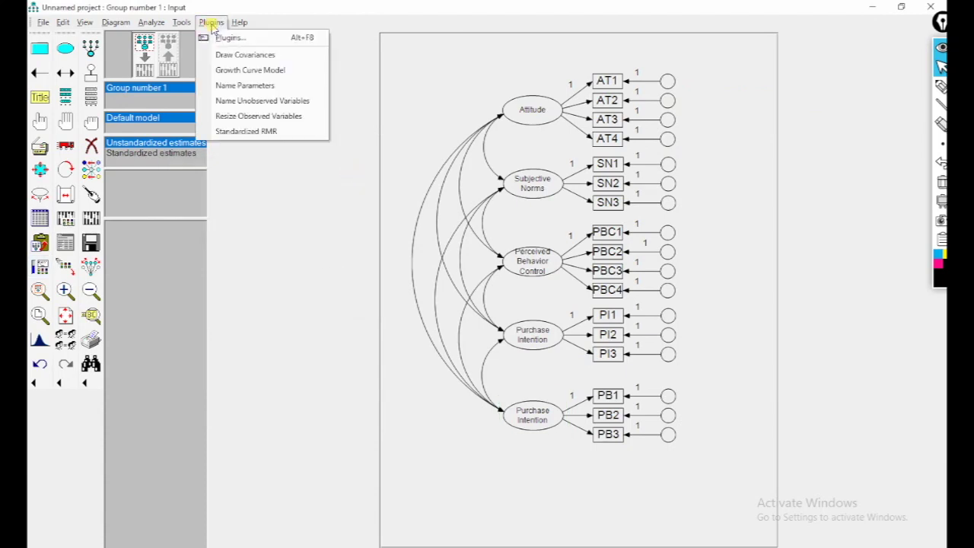
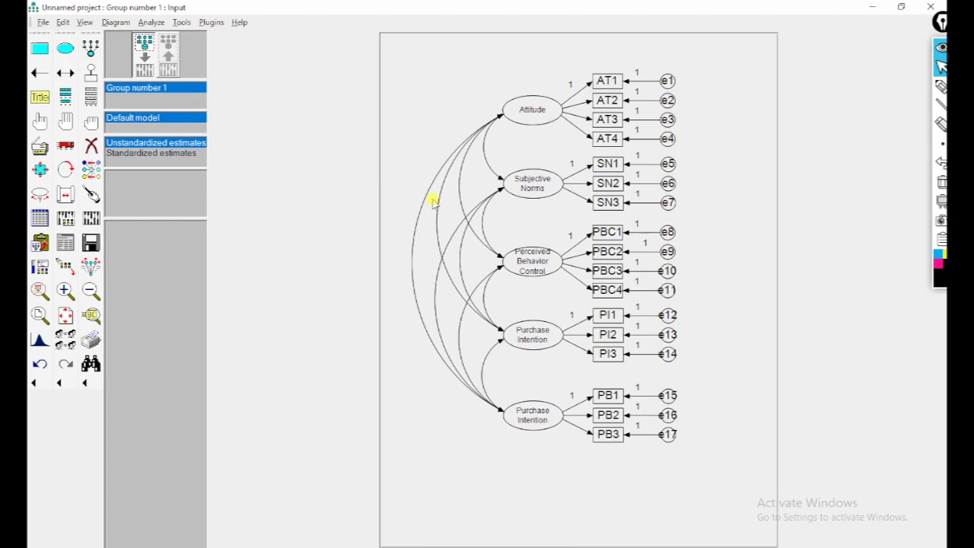
{"action": "left_click", "coordinate": [63, 222]}
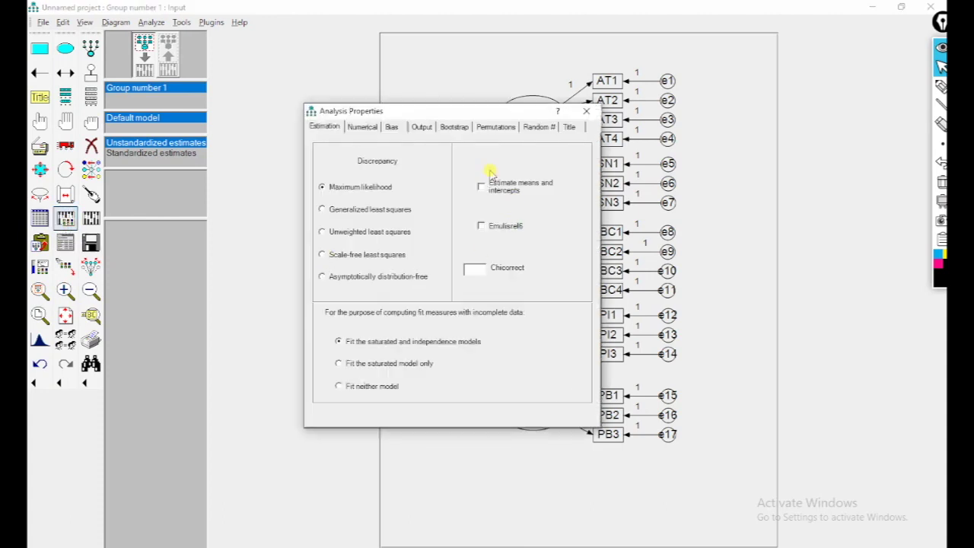
{"action": "left_click", "coordinate": [422, 128]}
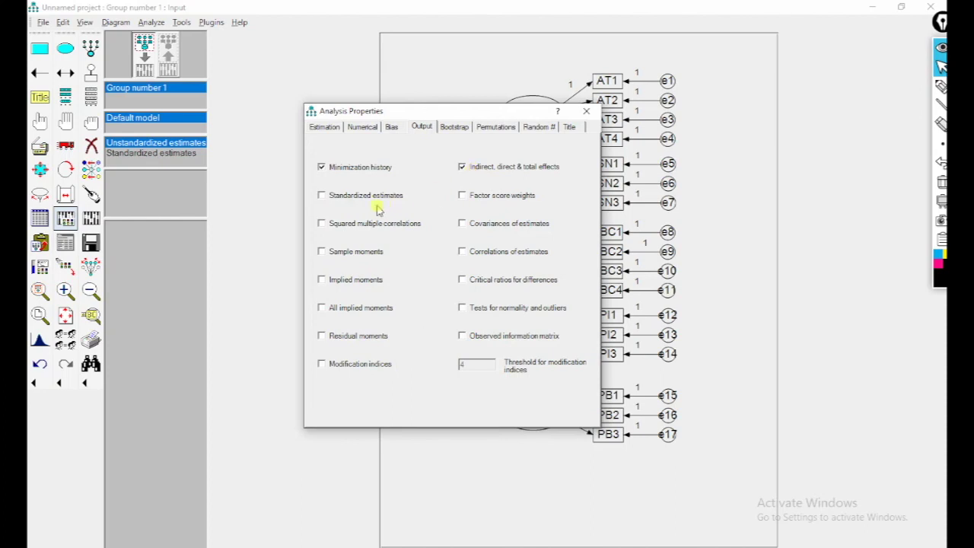
{"action": "left_click", "coordinate": [322, 197]}
{"action": "left_click", "coordinate": [586, 111]}
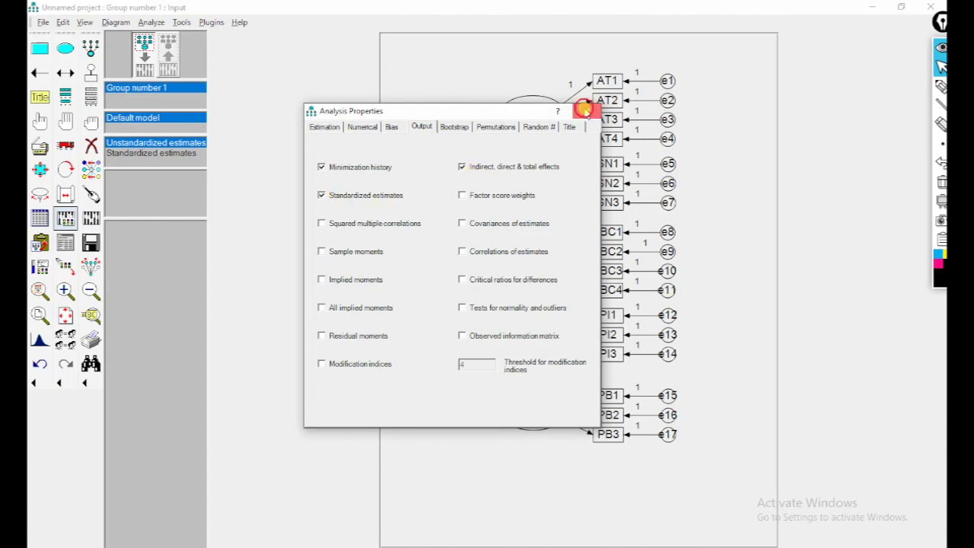
- Try to calculate the model's estimates
{"action": "left_click", "coordinate": [93, 217]}
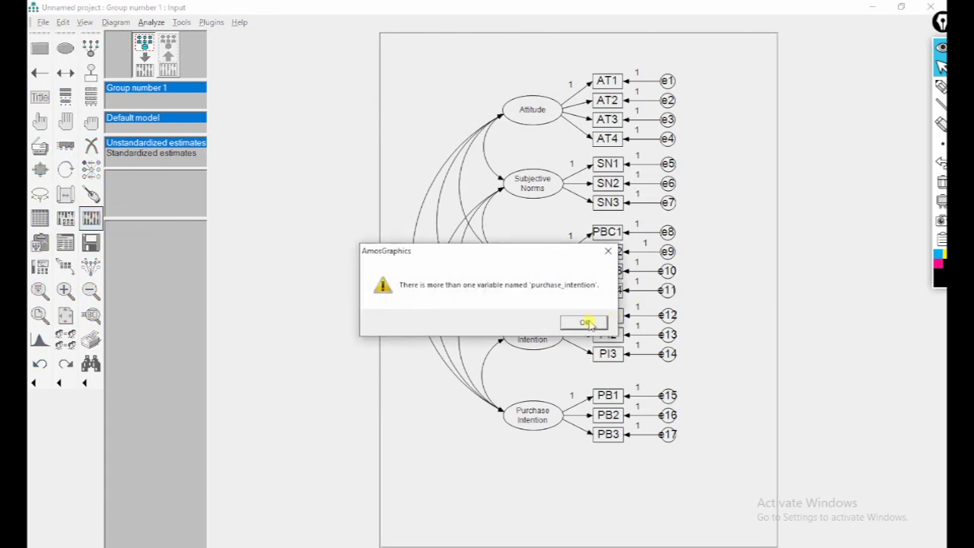
{"action": "left_click", "coordinate": [586, 323]}
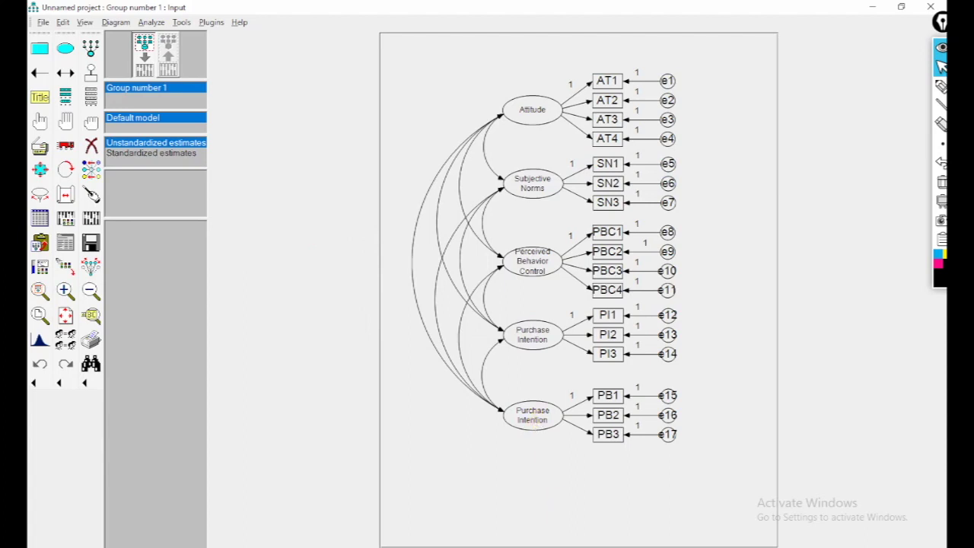
- Switch to Concpt of CFA & SEM.pdf and copy the factor name Purchase Behavior from the diagram
{"action": "left_click", "coordinate": [376, 527]}
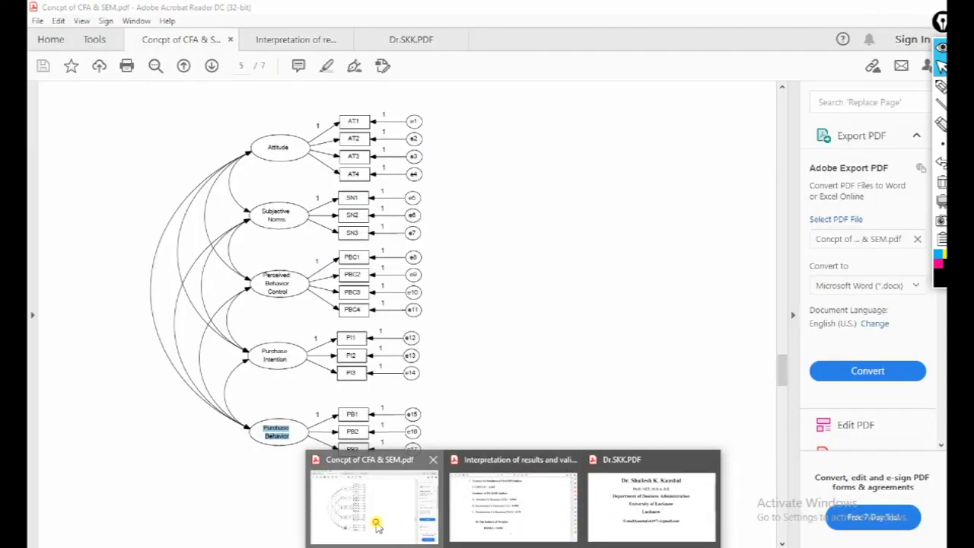
{"action": "right_click", "coordinate": [274, 430]}
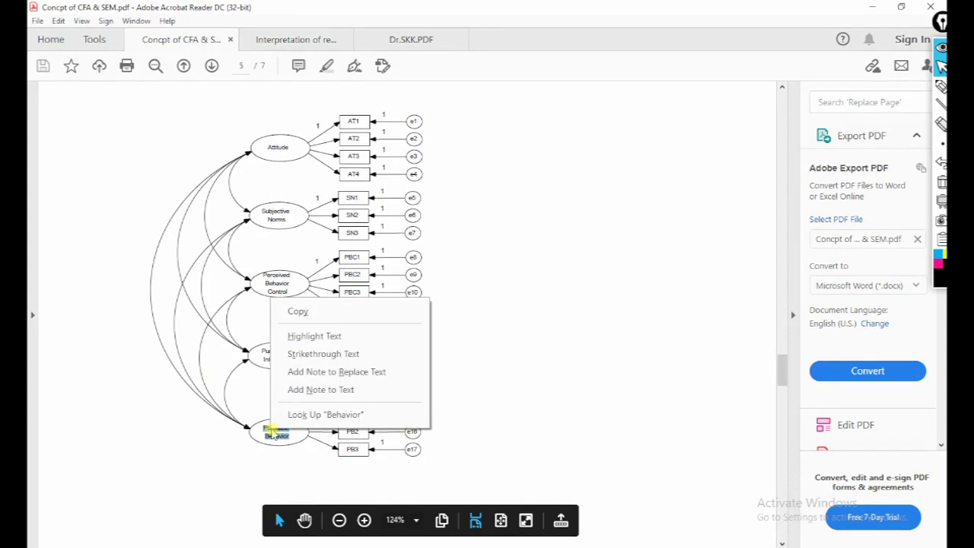
{"action": "left_click", "coordinate": [290, 312]}
- Return to Amos and replace the fifth latent variable's name with the copied Purchase Behavior
{"action": "key", "text": "alt+Tab"}
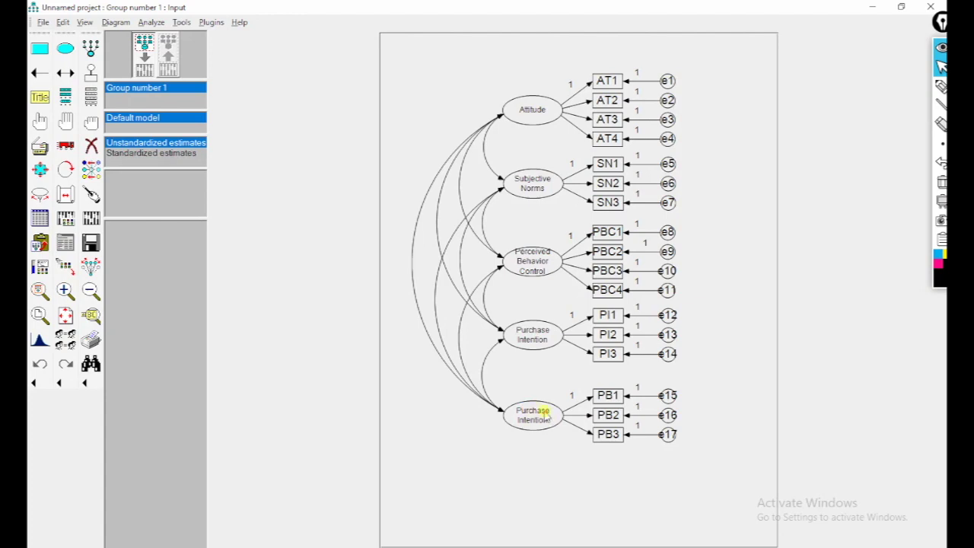
{"action": "right_click", "coordinate": [542, 411]}
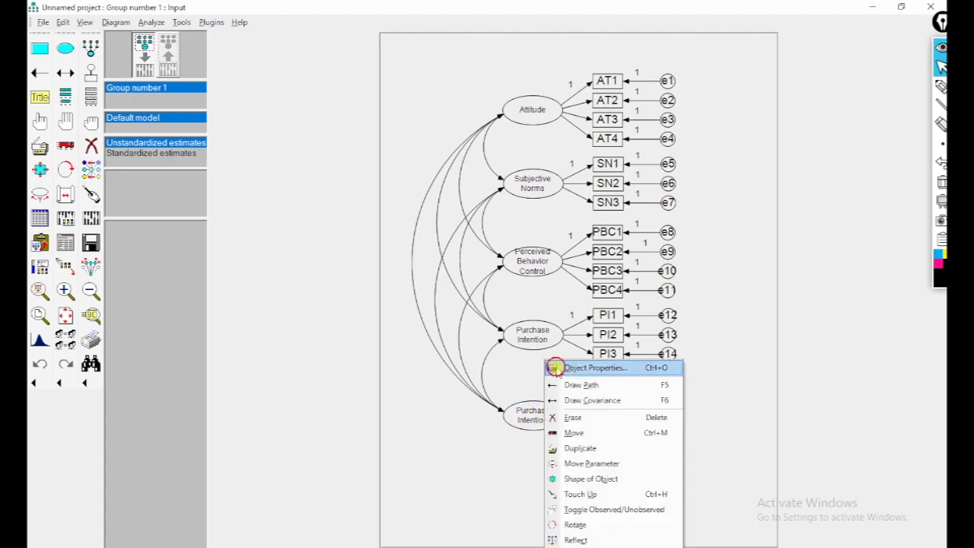
{"action": "left_click", "coordinate": [554, 368]}
{"action": "left_click_drag", "start_coordinate": [185, 249], "coordinate": [161, 239]}
{"action": "right_click", "coordinate": [170, 244]}
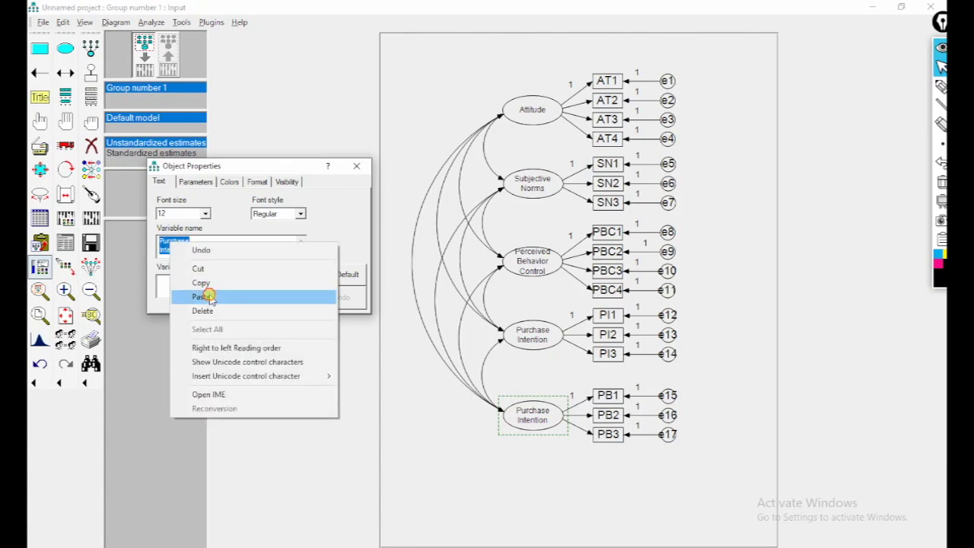
{"action": "left_click", "coordinate": [210, 297]}
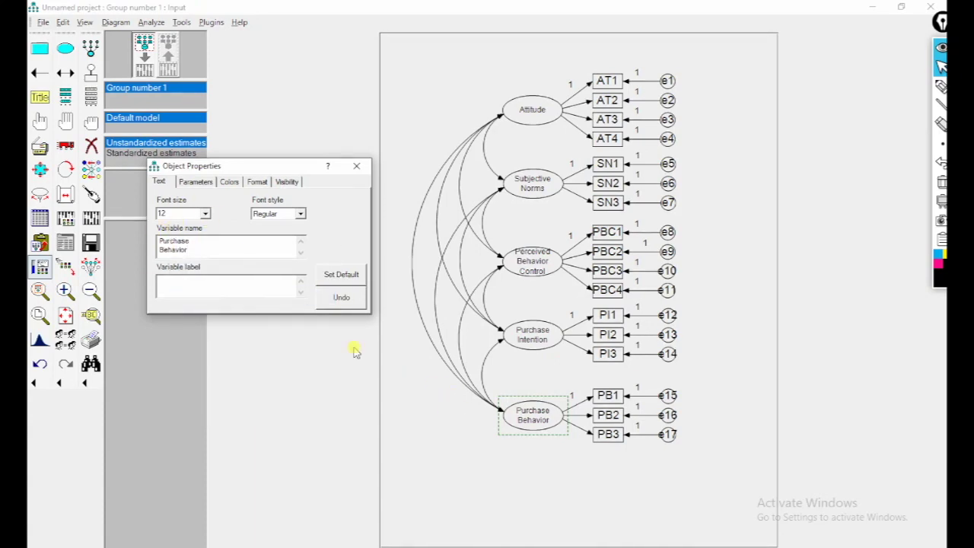
{"action": "left_click", "coordinate": [356, 165]}
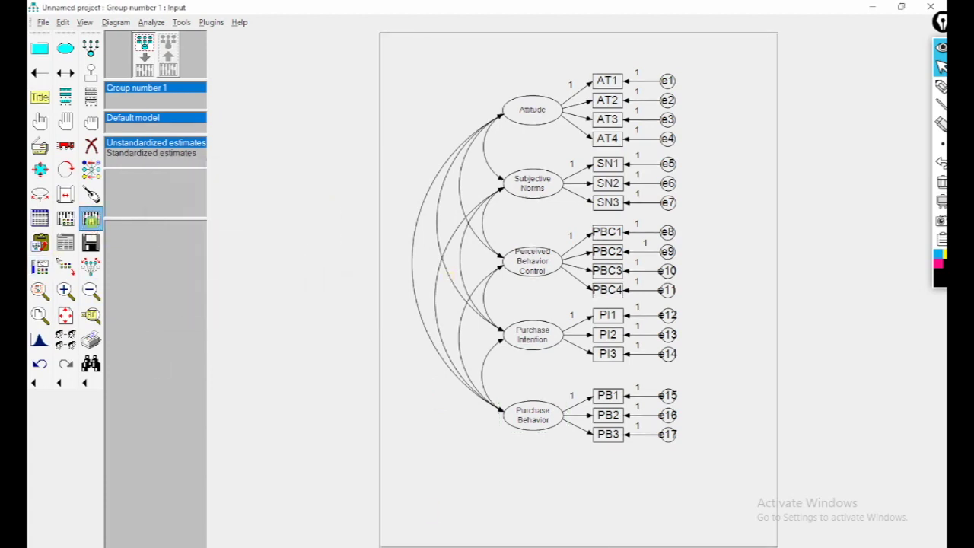
- Calculate the estimates, saving the model as Ramanujan CFA in the Delhi folder on the Desktop
{"action": "left_click", "coordinate": [91, 219]}
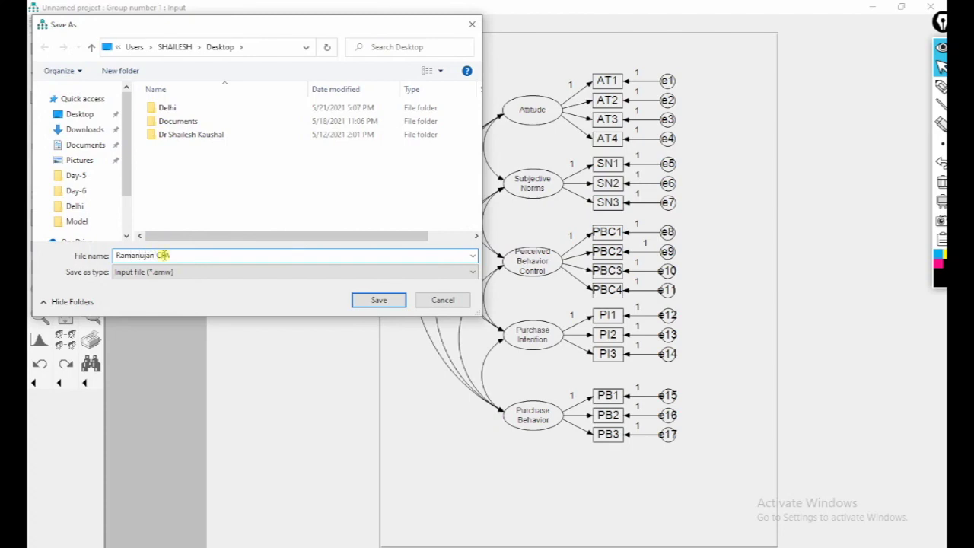
{"action": "left_click", "coordinate": [223, 108]}
{"action": "double_click", "coordinate": [223, 109]}
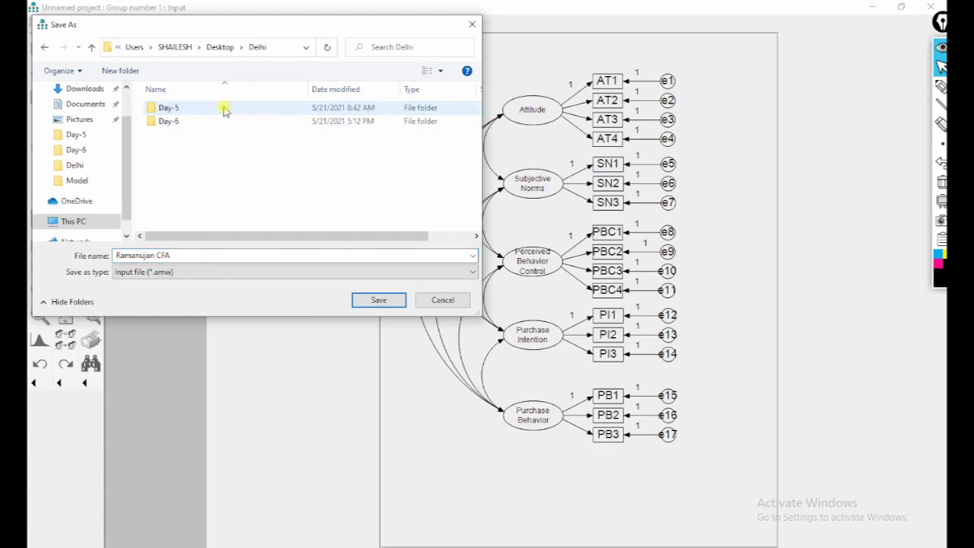
{"action": "left_click", "coordinate": [372, 302]}
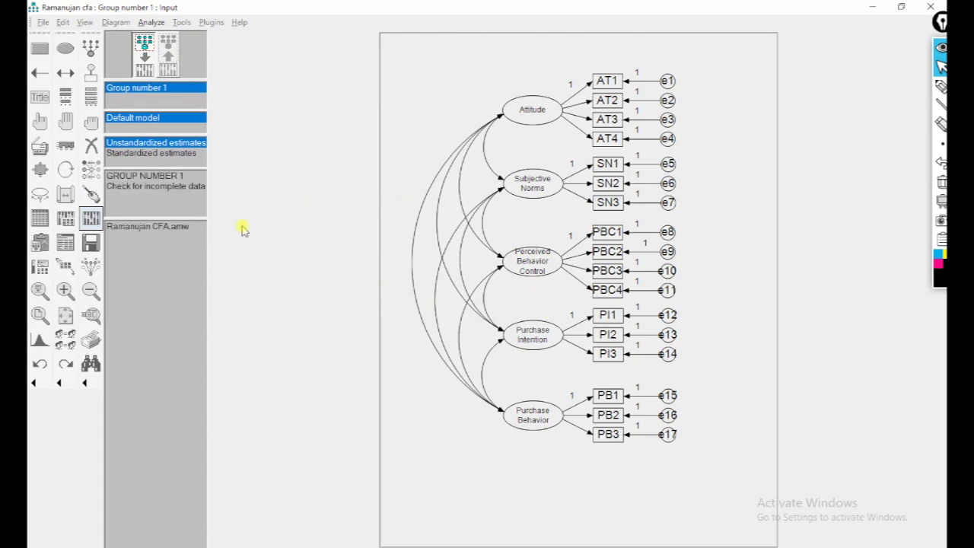
- View the output path diagram, compare its standardized estimates with the input diagram, and switch to unstandardized estimates
{"action": "left_click", "coordinate": [169, 60]}
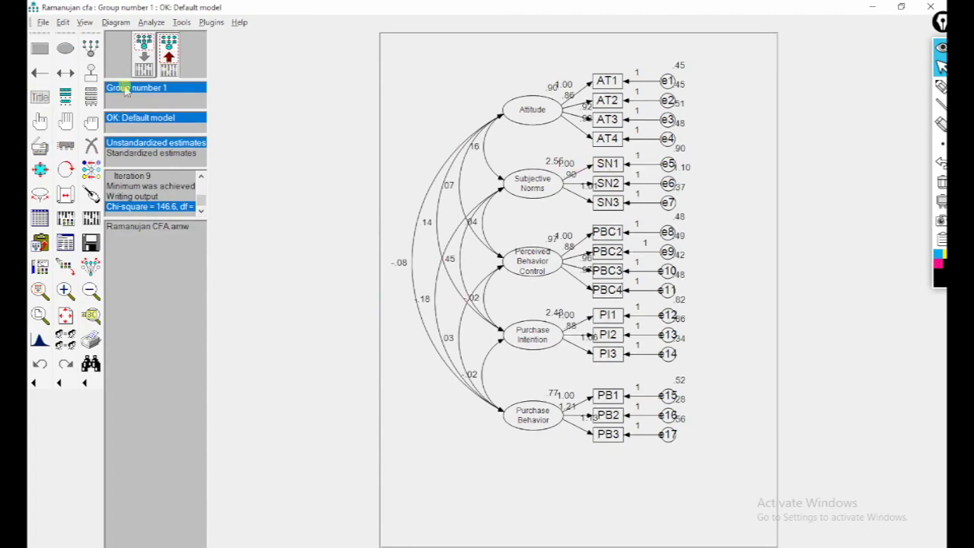
{"action": "left_click", "coordinate": [142, 154]}
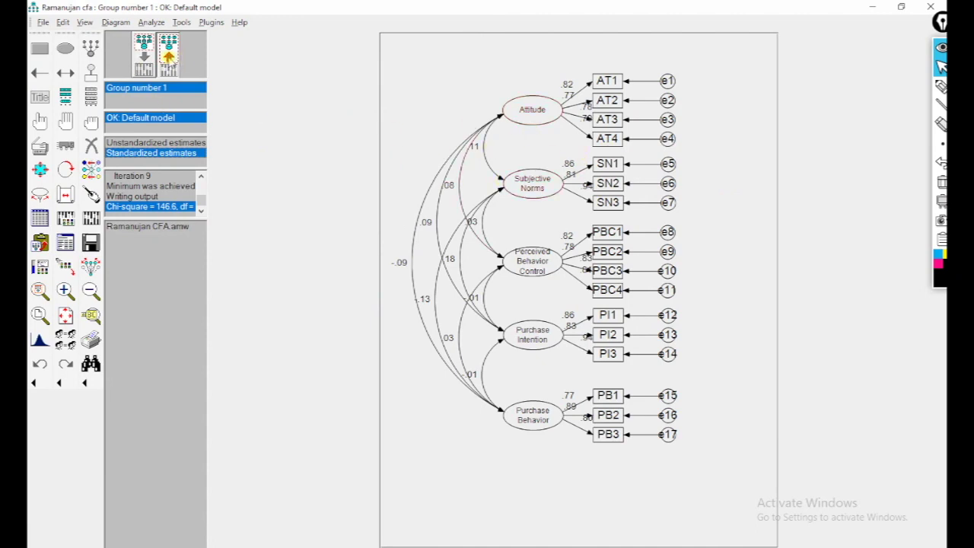
{"action": "left_click", "coordinate": [144, 56]}
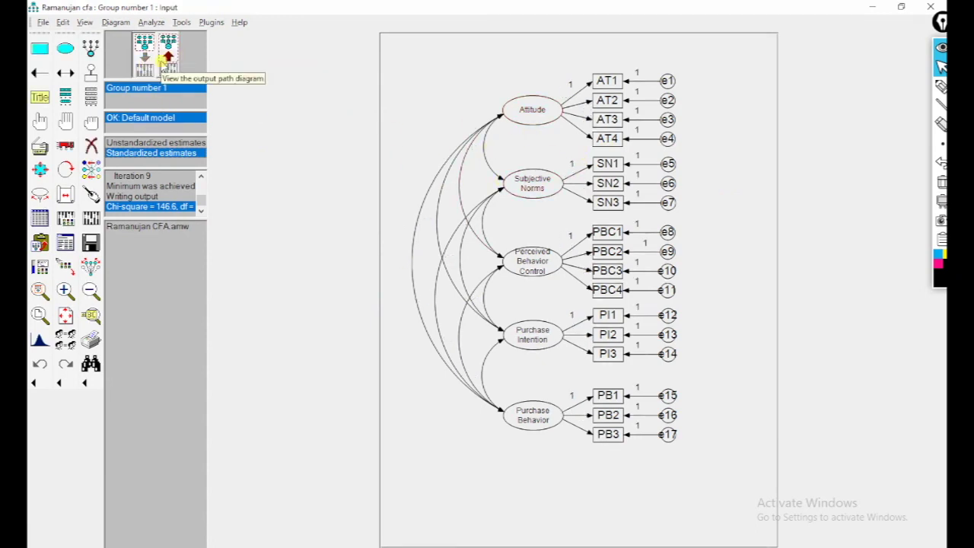
{"action": "left_click", "coordinate": [164, 65]}
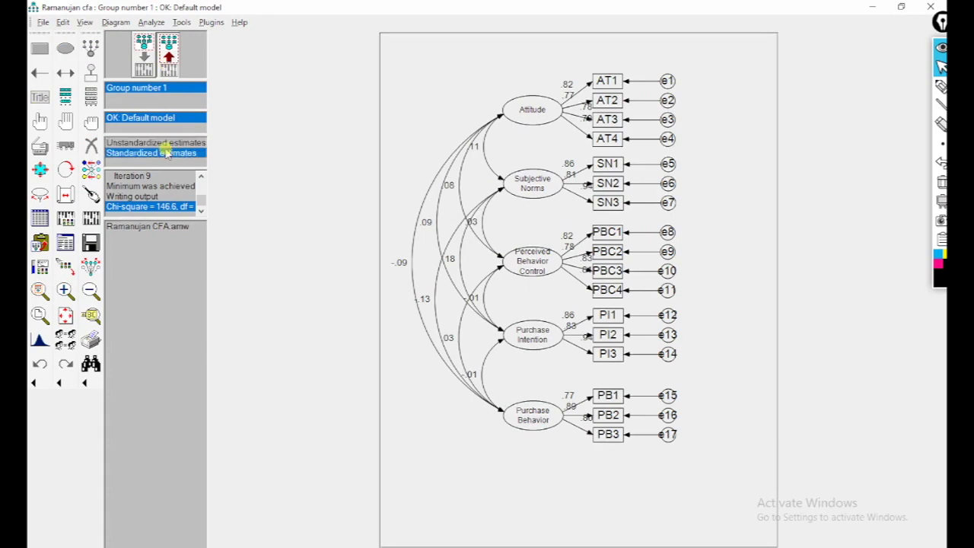
{"action": "left_click", "coordinate": [173, 144]}
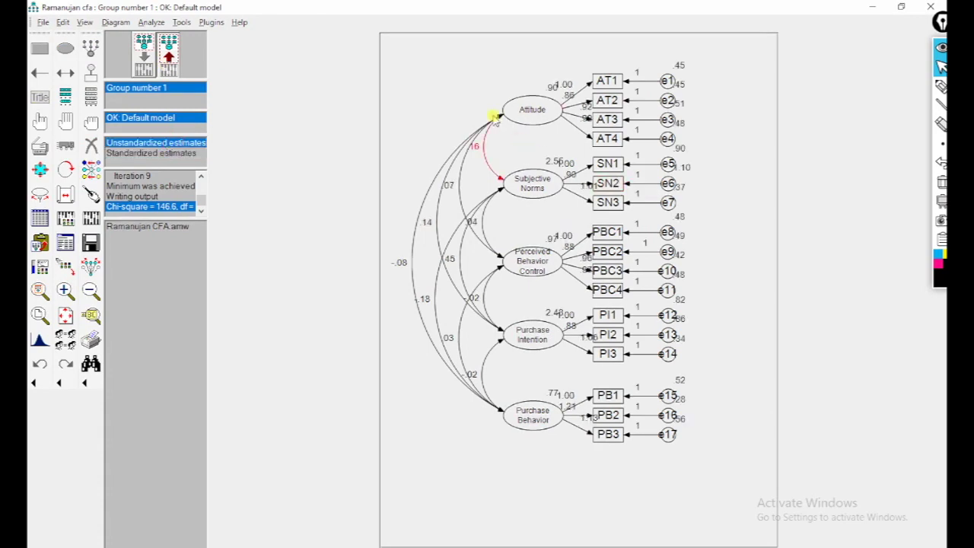
- Copy the path diagram with unstandardized estimates to the clipboard and minimize the open programs to reach the Delhi folder
{"action": "left_click", "coordinate": [39, 242]}
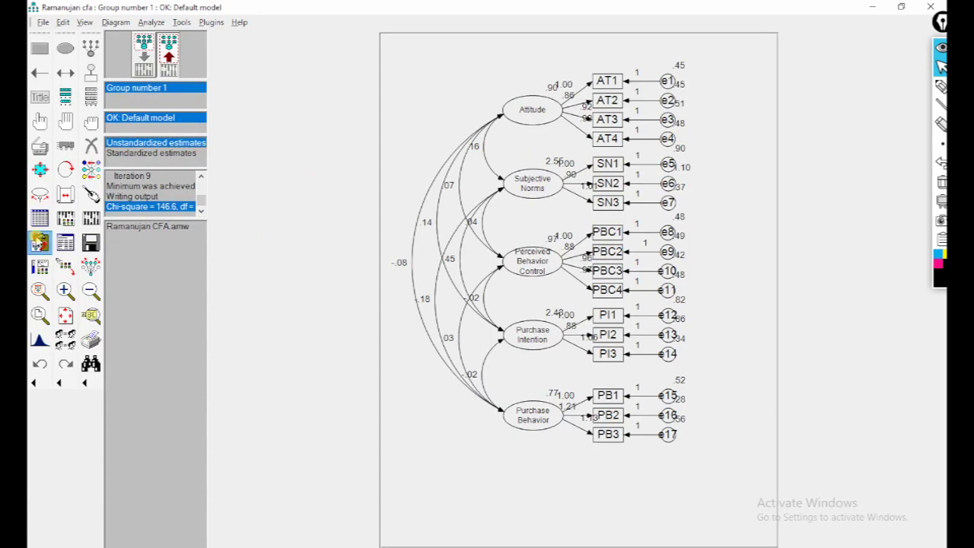
{"action": "left_click", "coordinate": [875, 7]}
{"action": "left_click", "coordinate": [873, 7]}
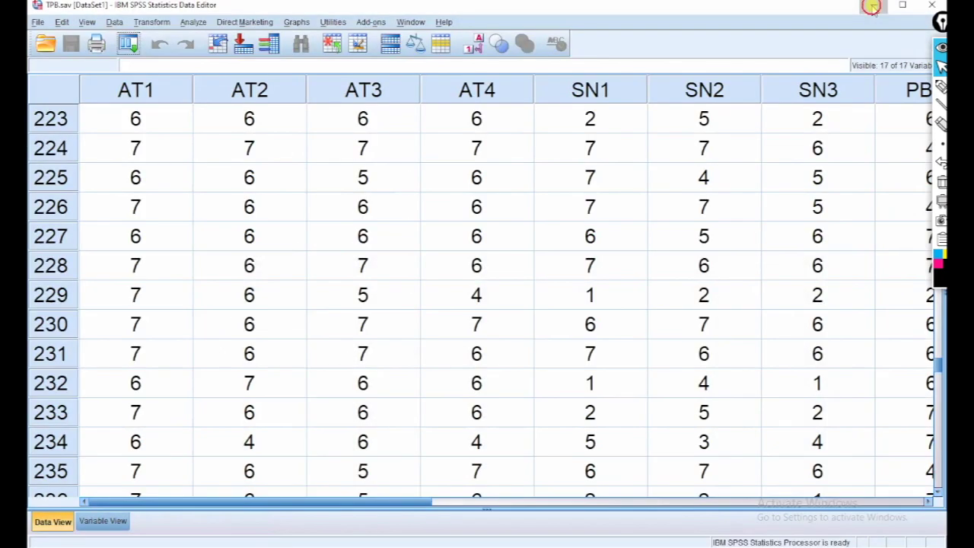
{"action": "left_click", "coordinate": [873, 8]}
{"action": "left_click", "coordinate": [592, 312]}
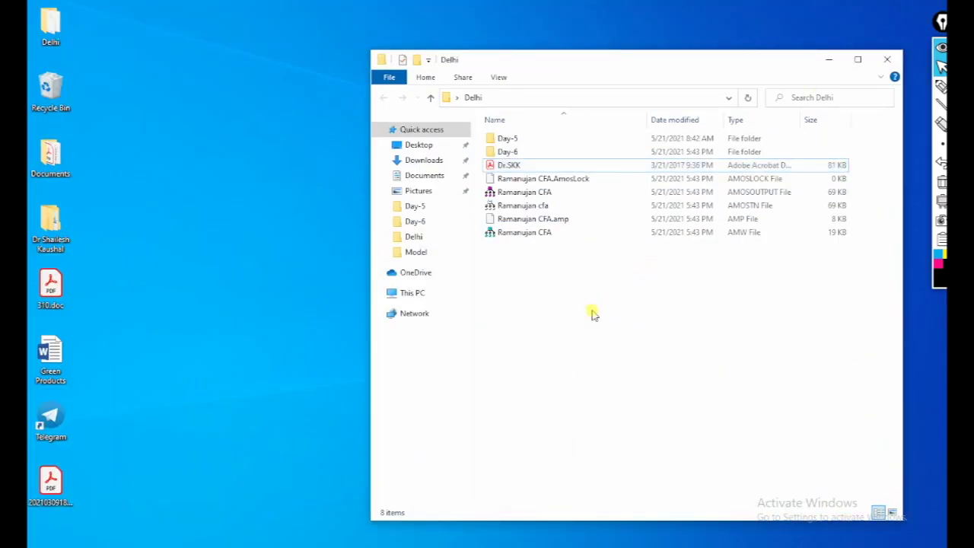
- Create a new Microsoft Word document with the default name in the Delhi folder
{"action": "right_click", "coordinate": [591, 312]}
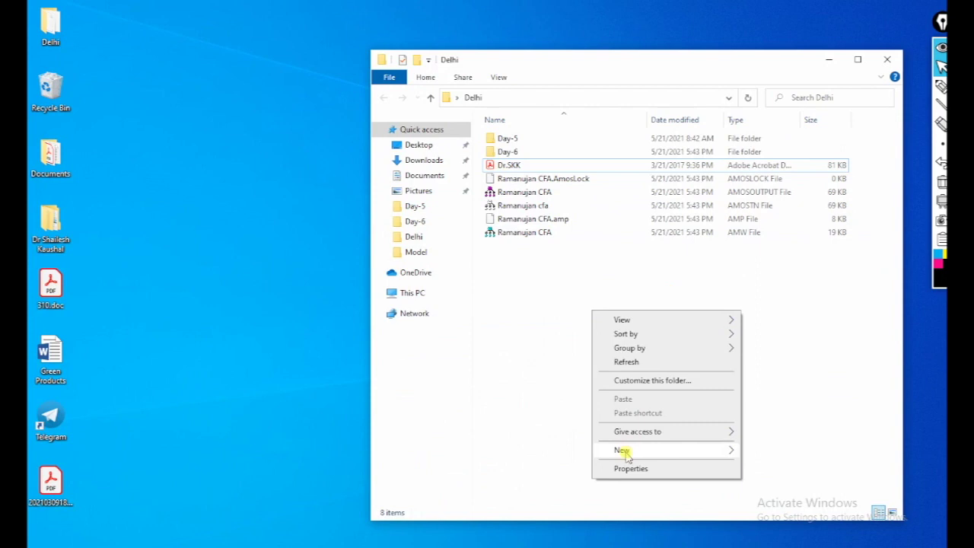
{"action": "left_click_drag", "start_coordinate": [501, 67], "coordinate": [73, 44]}
{"action": "right_click", "coordinate": [147, 300]}
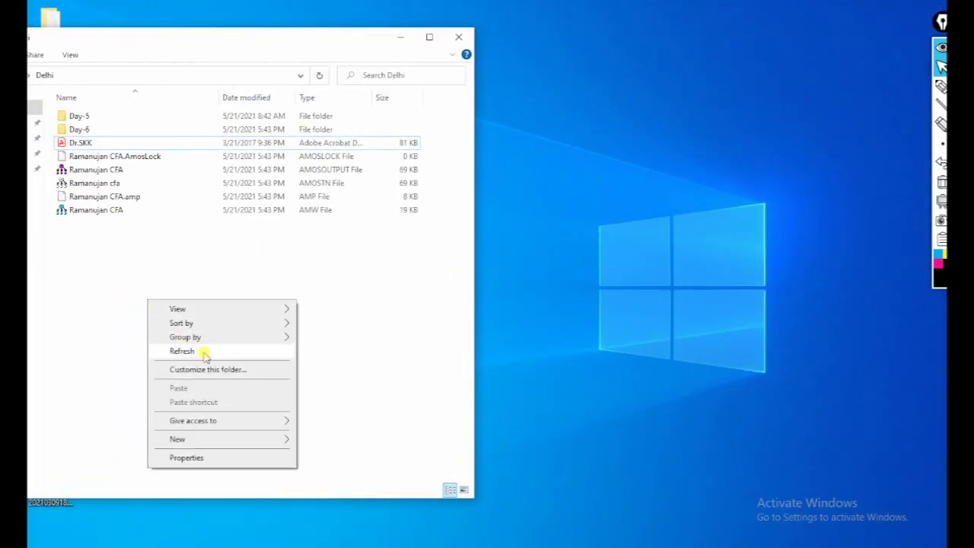
{"action": "mouse_move", "coordinate": [230, 448]}
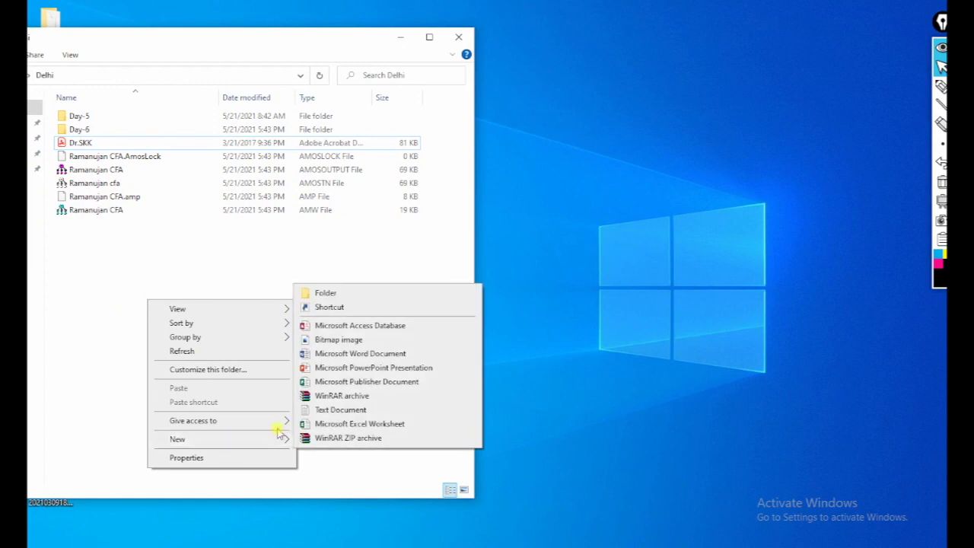
{"action": "left_click", "coordinate": [331, 355]}
{"action": "key", "text": "Return"}
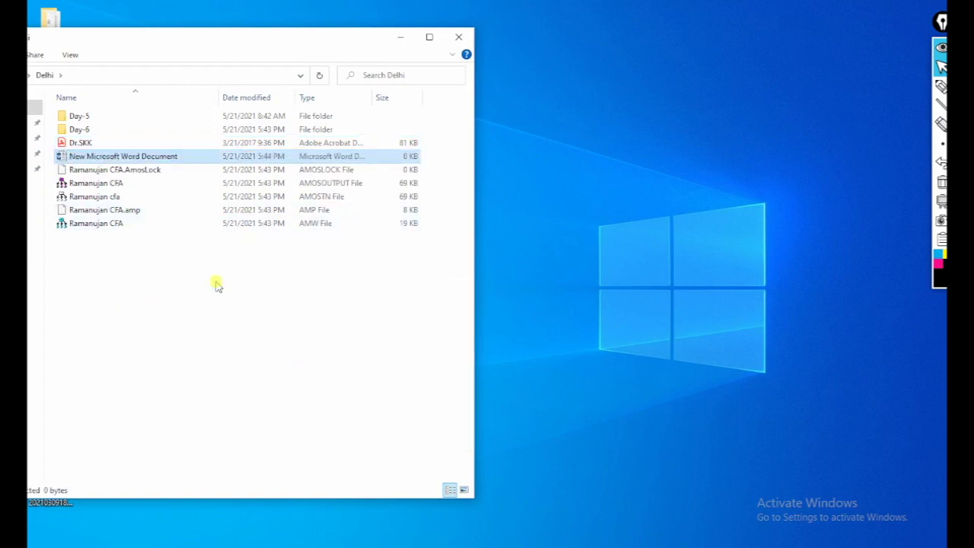
- Open the new Word document and paste the copied Amos path diagram into it
{"action": "double_click", "coordinate": [191, 159]}
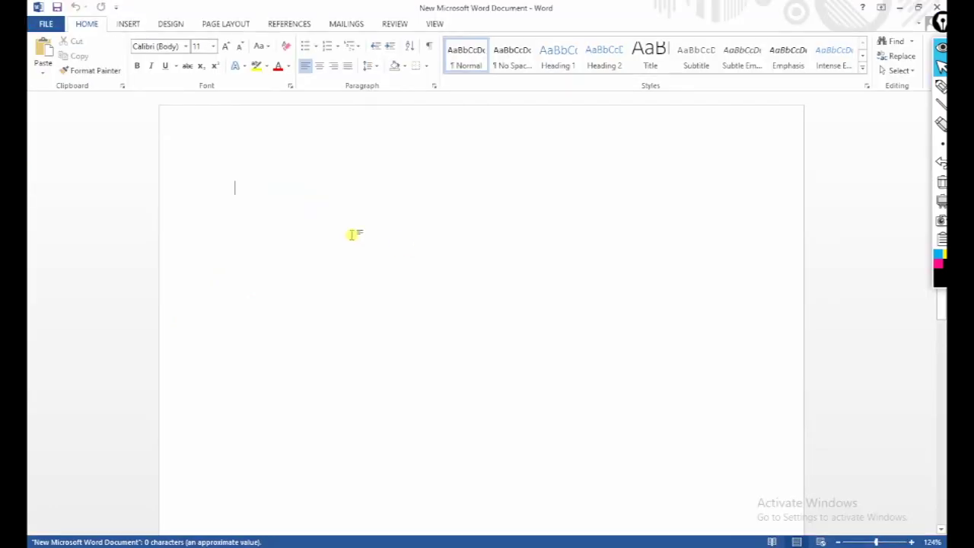
{"action": "right_click", "coordinate": [266, 206]}
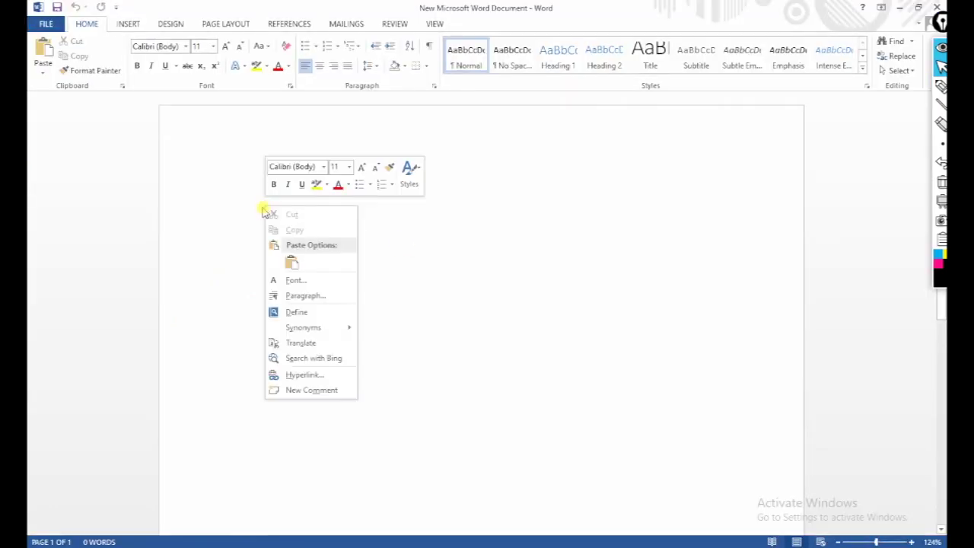
{"action": "left_click", "coordinate": [292, 265]}
{"action": "scroll", "coordinate": [563, 319], "scroll_direction": "up", "scroll_amount": 5}
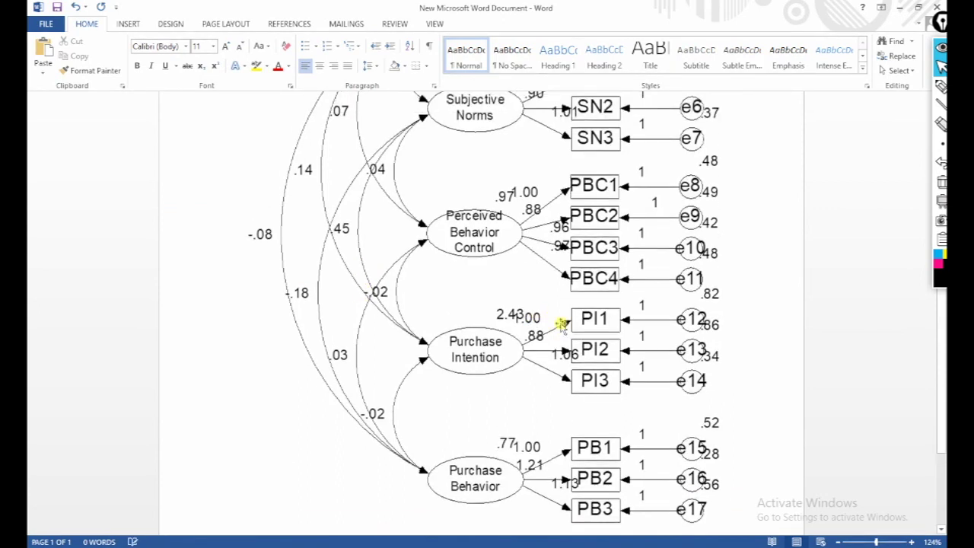
{"action": "scroll", "coordinate": [697, 263], "scroll_direction": "up", "scroll_amount": 2}
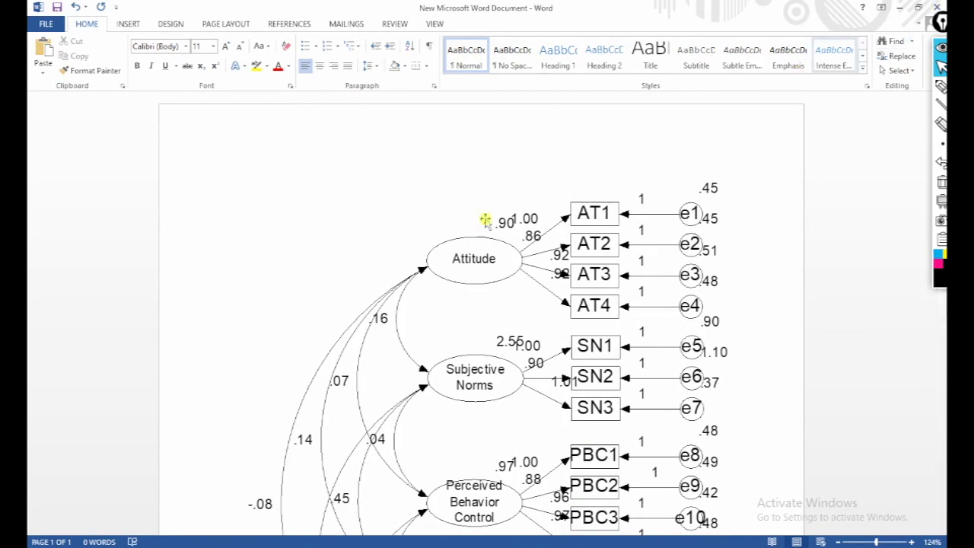